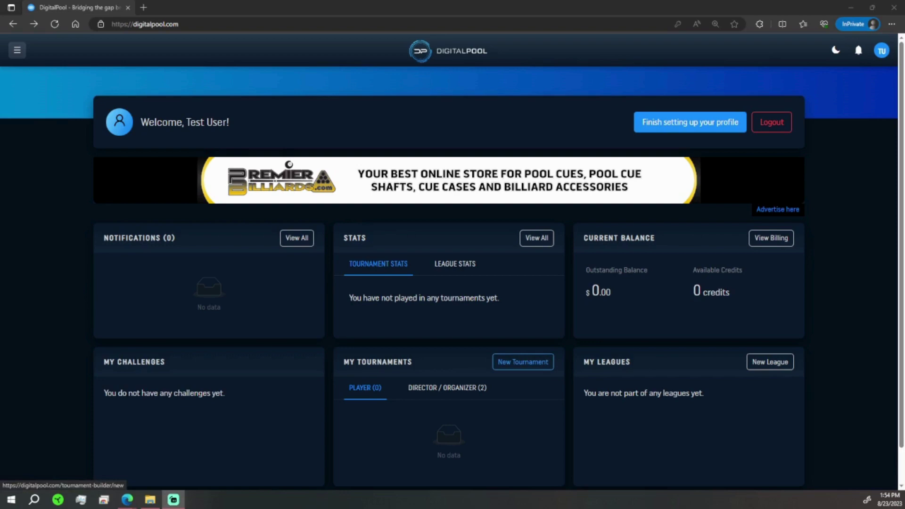
# Start a new tournament and name it Test12345
pyautogui.click(523, 362)
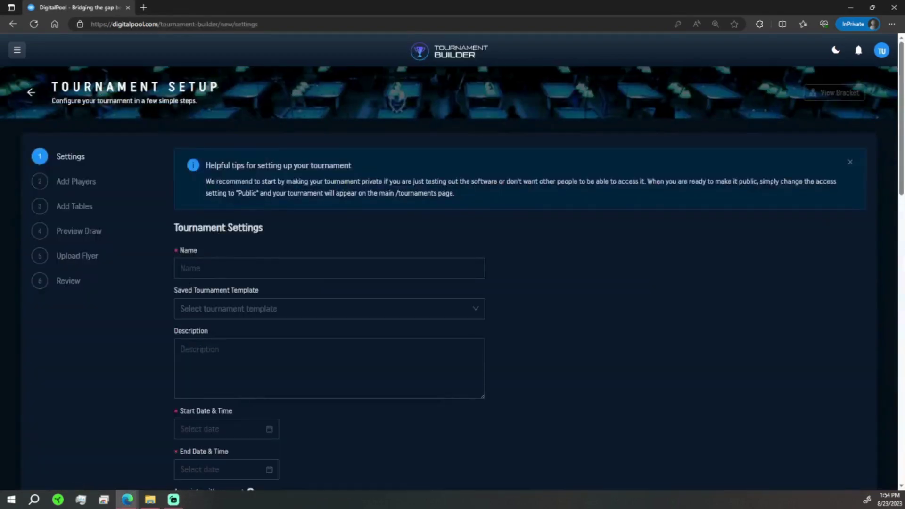
pyautogui.click(181, 268)
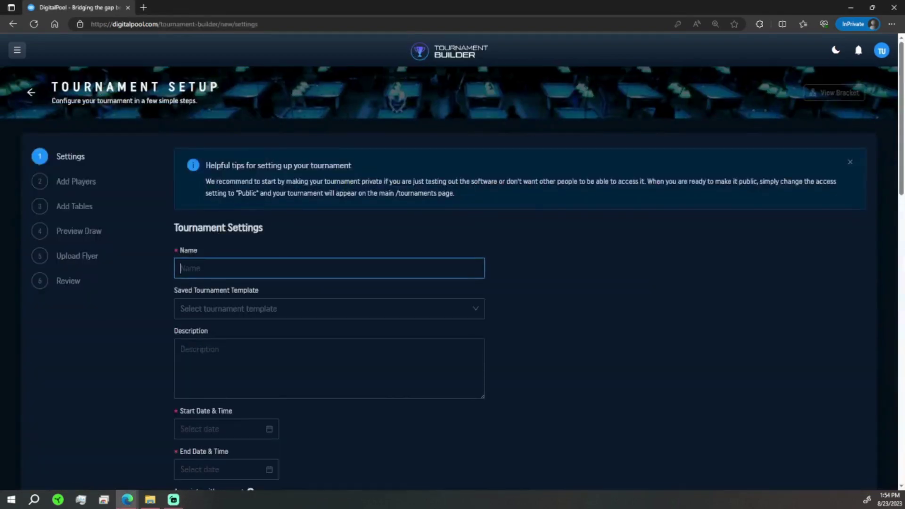
pyautogui.write('Test12345')
# Leave the saved template unselected and enter a three-line description: 9 Ball, Alternate Breaks, Rack Your Own
pyautogui.click(181, 309)
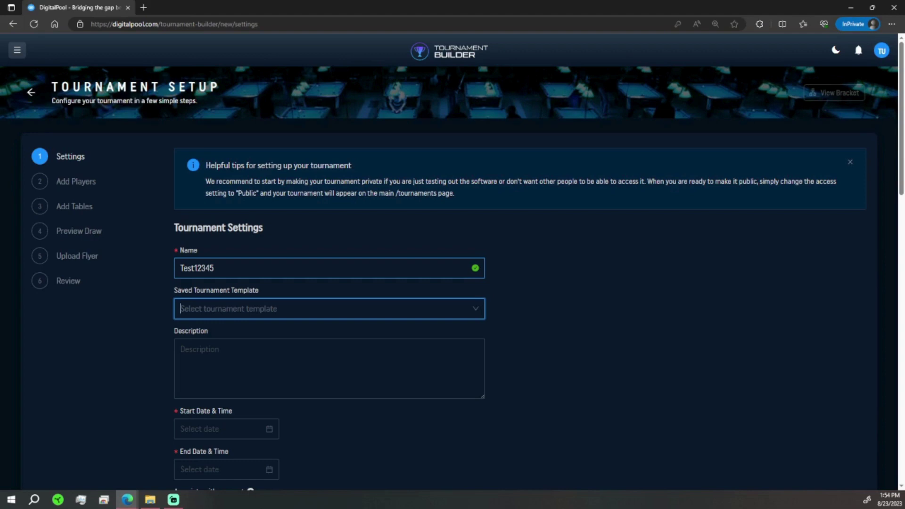
pyautogui.press('Tab')
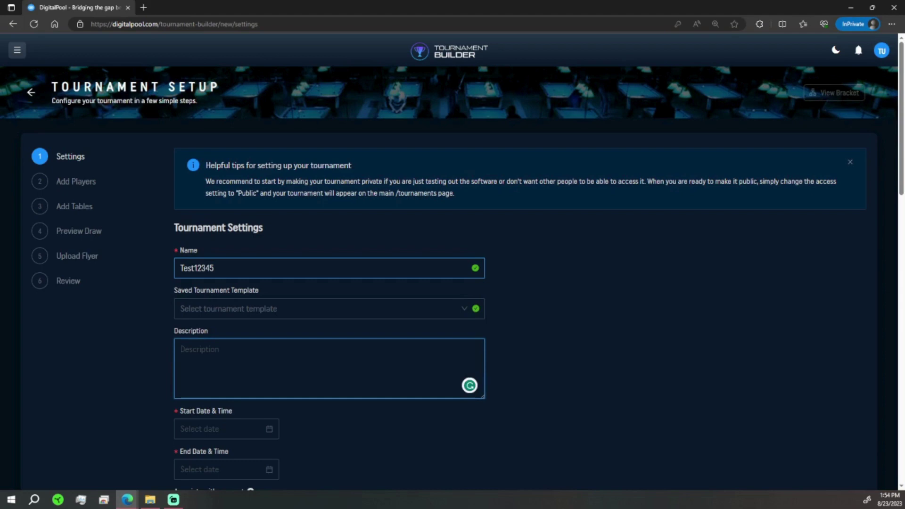
pyautogui.write('9 Ball')
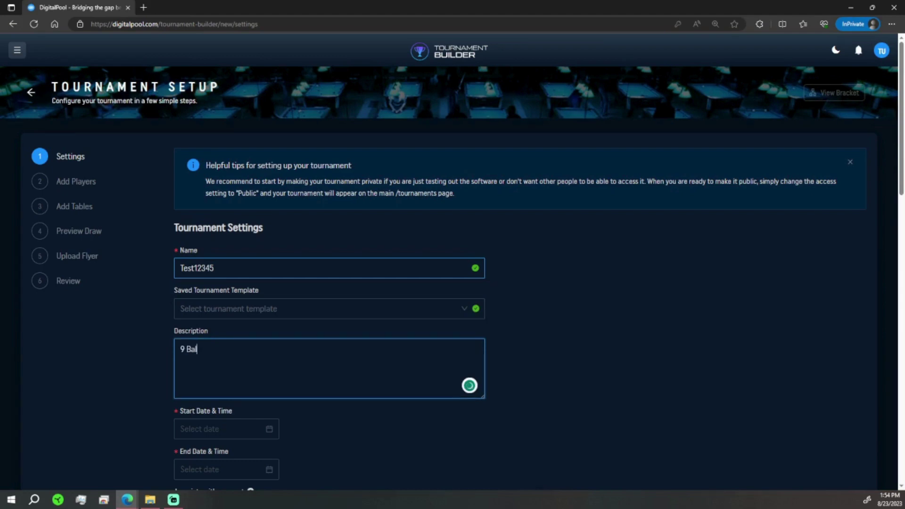
pyautogui.press('Return')
pyautogui.write('Alternate Breaks')
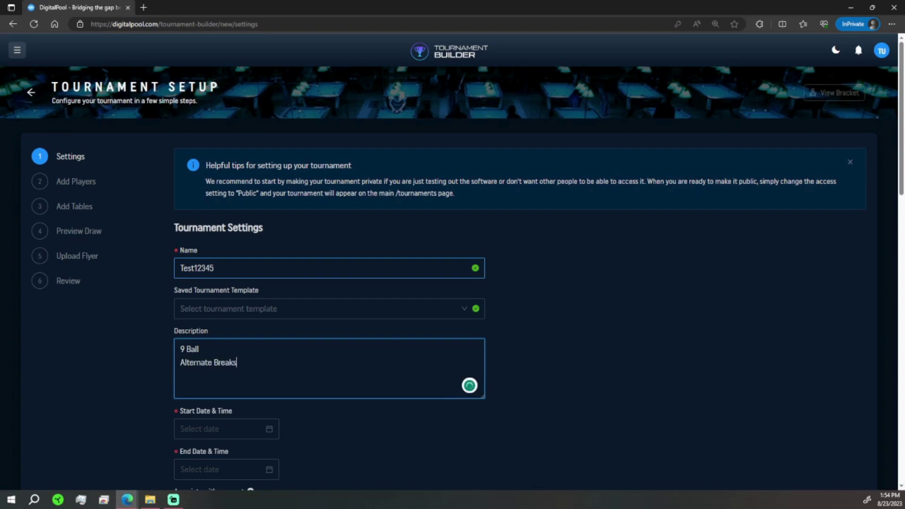
pyautogui.press('Return')
pyautogui.write('Rack Your Own')
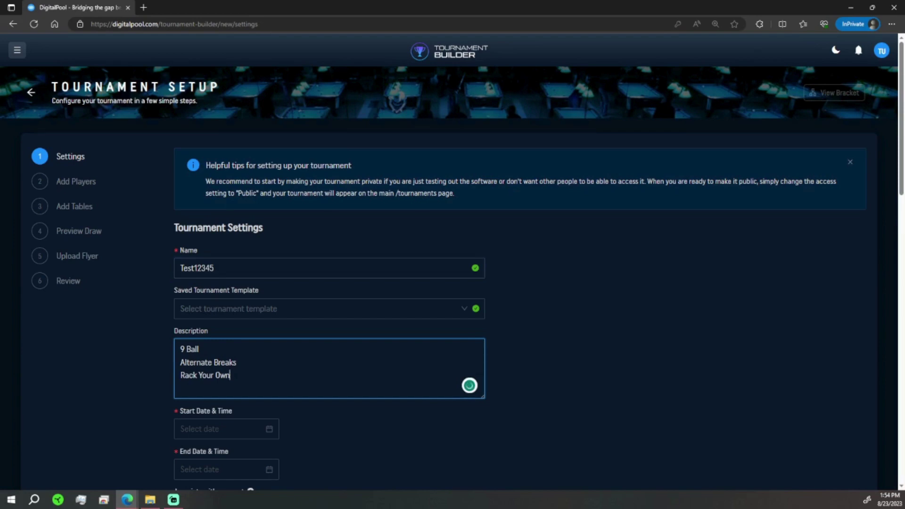
# Set the tournament's start date and time to 2023-08-26 9:00 AM
pyautogui.click(227, 428)
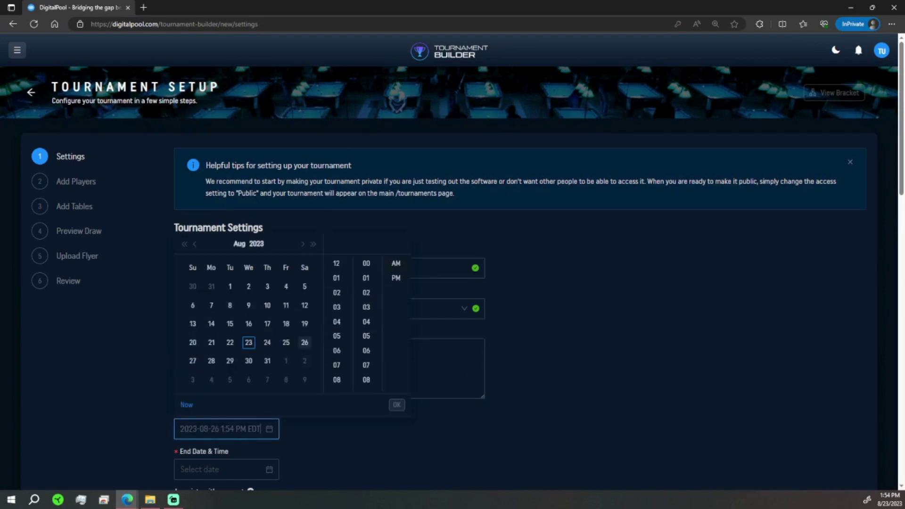
pyautogui.click(304, 343)
pyautogui.click(337, 379)
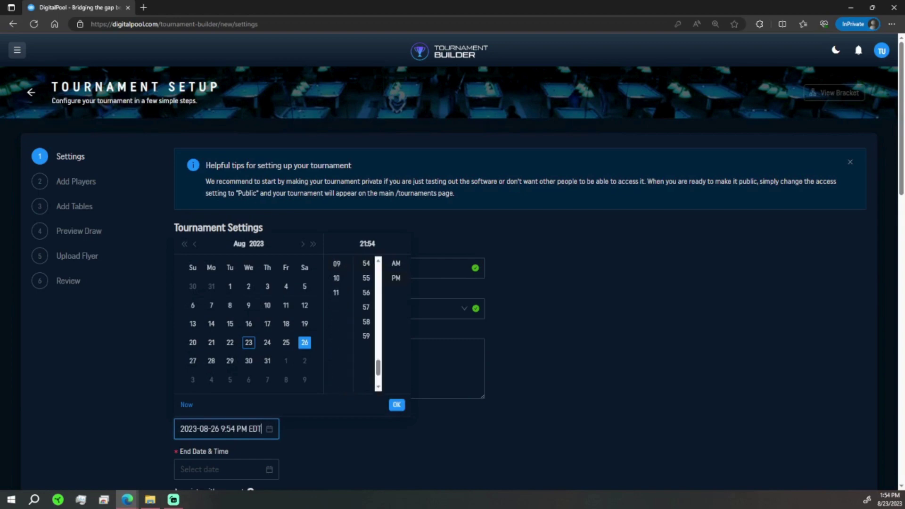
pyautogui.scroll(5, 366, 330)
pyautogui.scroll(10, 367, 324)
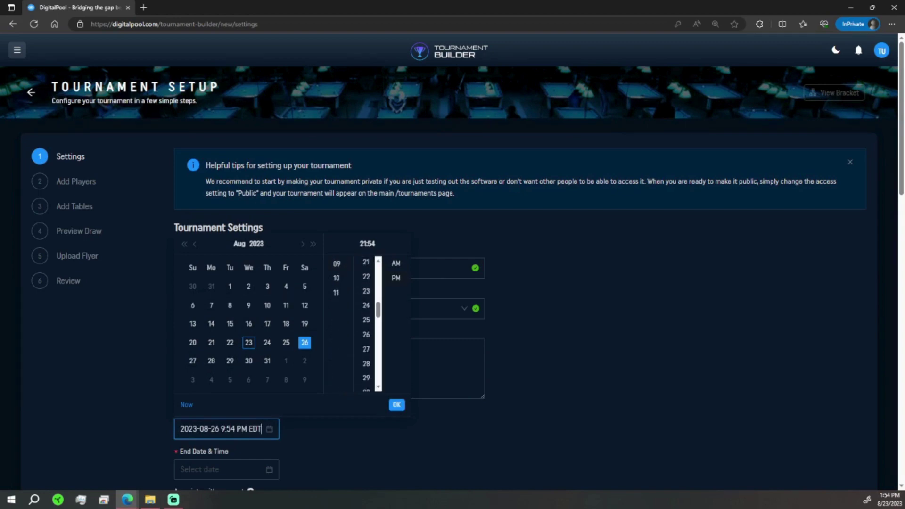
pyautogui.click(367, 263)
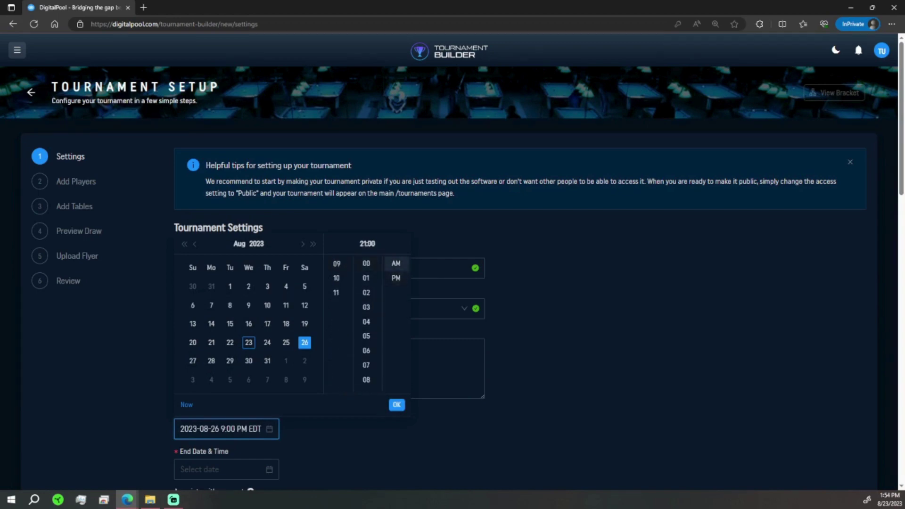
pyautogui.click(396, 263)
pyautogui.click(396, 405)
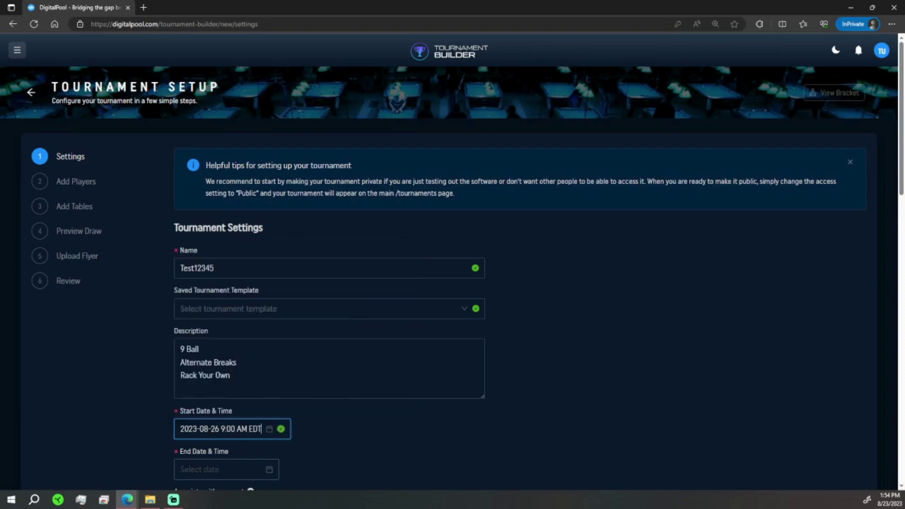
# Set the tournament's end date and time to 2023-08-27 9:00 PM
pyautogui.click(222, 469)
pyautogui.click(193, 402)
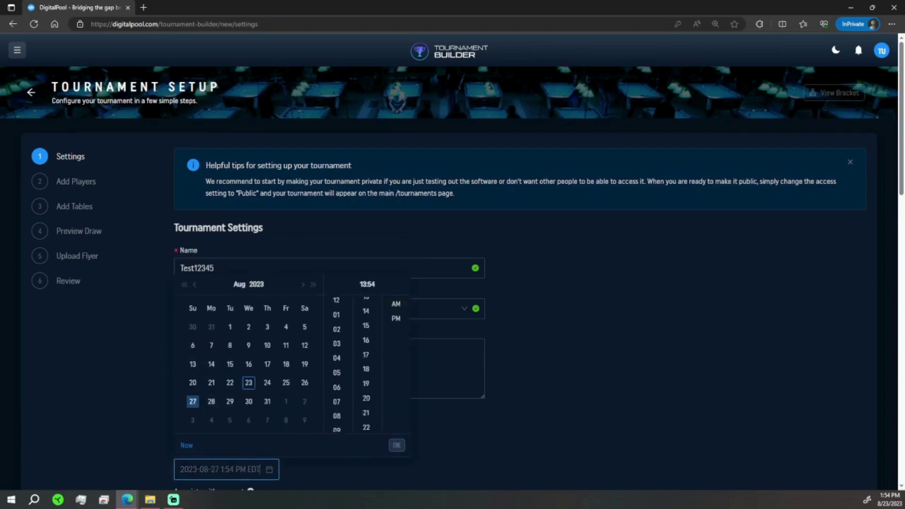
pyautogui.click(337, 420)
pyautogui.scroll(13, 366, 362)
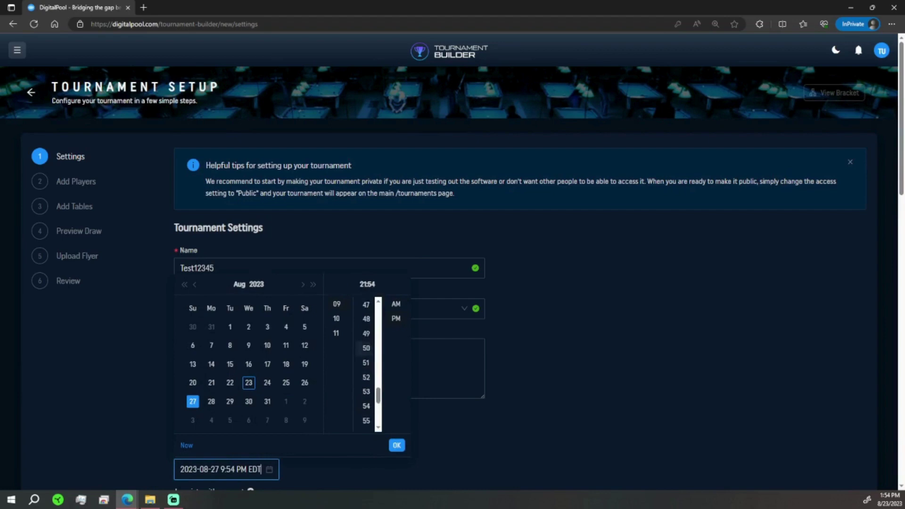
pyautogui.scroll(4, 367, 361)
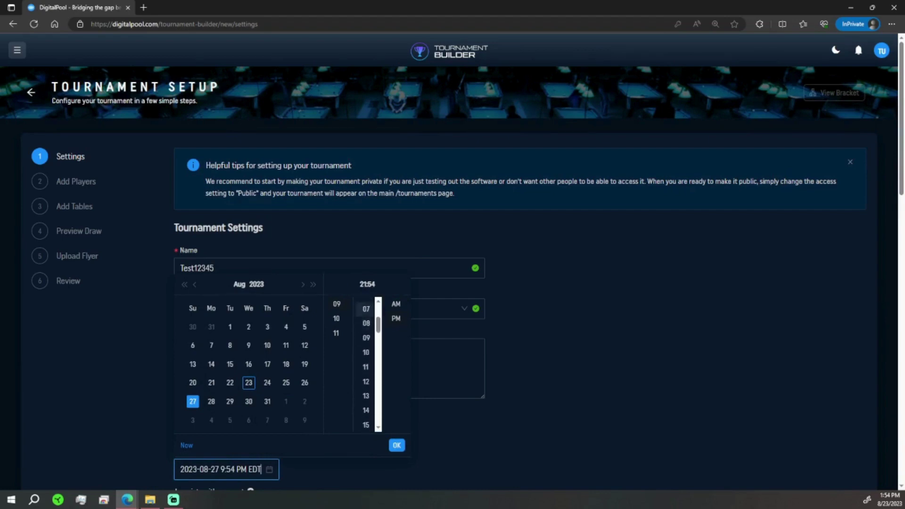
pyautogui.click(367, 304)
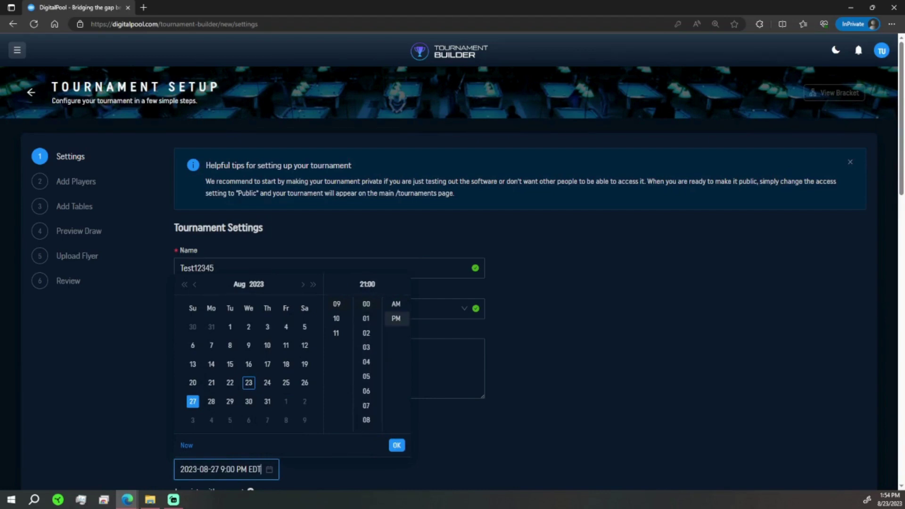
pyautogui.click(397, 445)
# Leave the associated event empty and choose First Break Sports Bar as the venue, searching for First Break
pyautogui.scroll(-2, 449, 262)
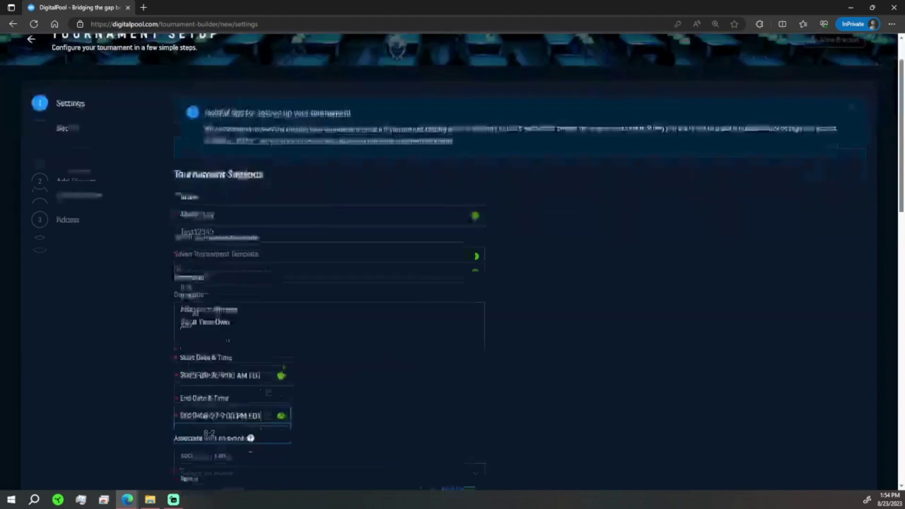
pyautogui.scroll(-3, 467, 261)
pyautogui.click(300, 373)
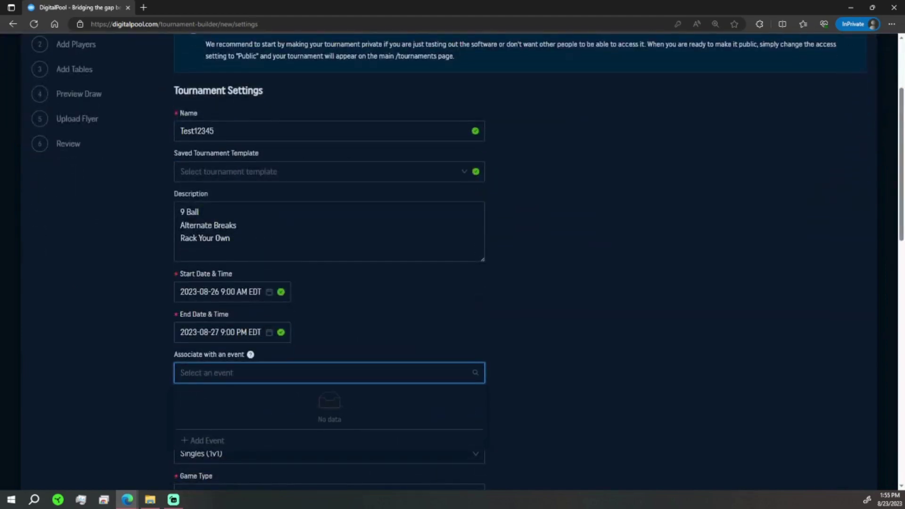
pyautogui.press('Tab')
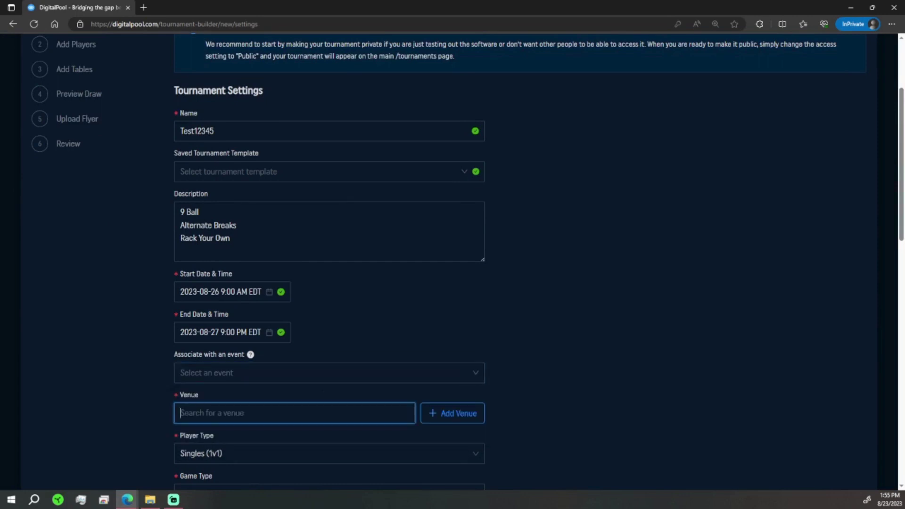
pyautogui.write('First')
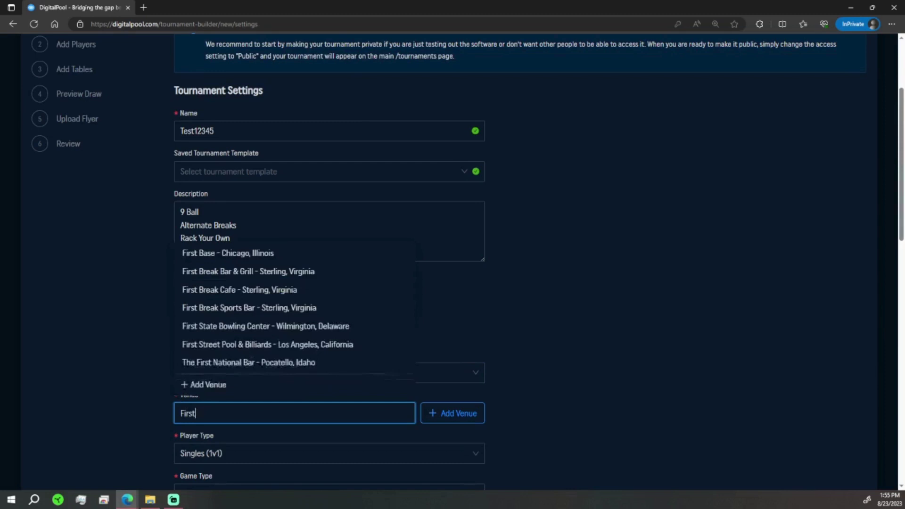
pyautogui.write(' Break')
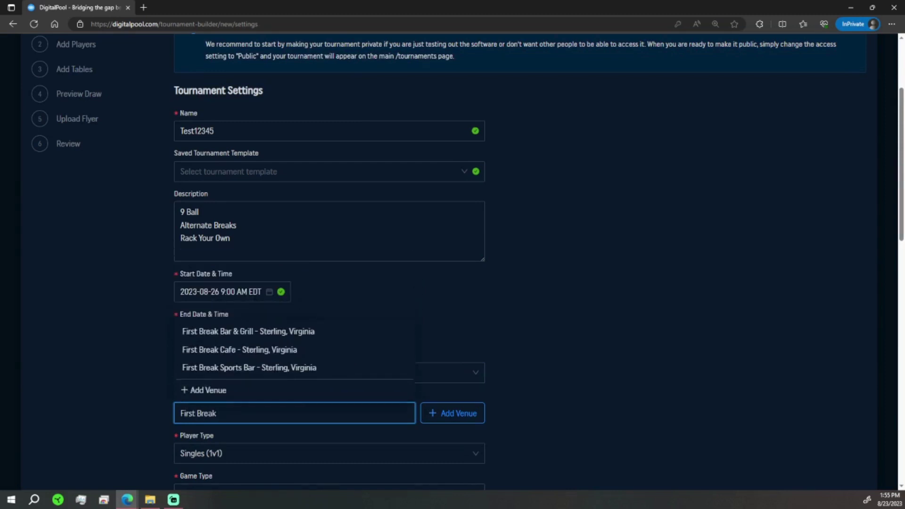
pyautogui.press('Return')
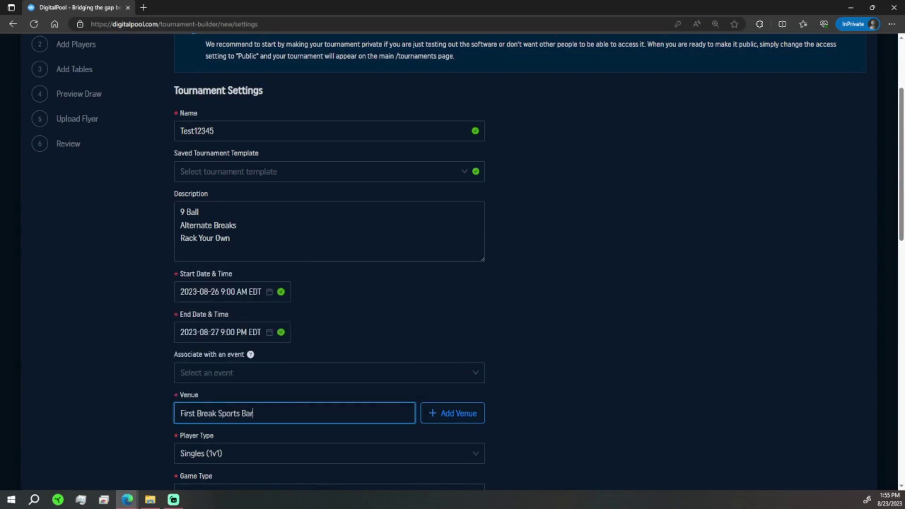
# Examine the fields for adding a new venue and close the form without creating one
pyautogui.click(452, 414)
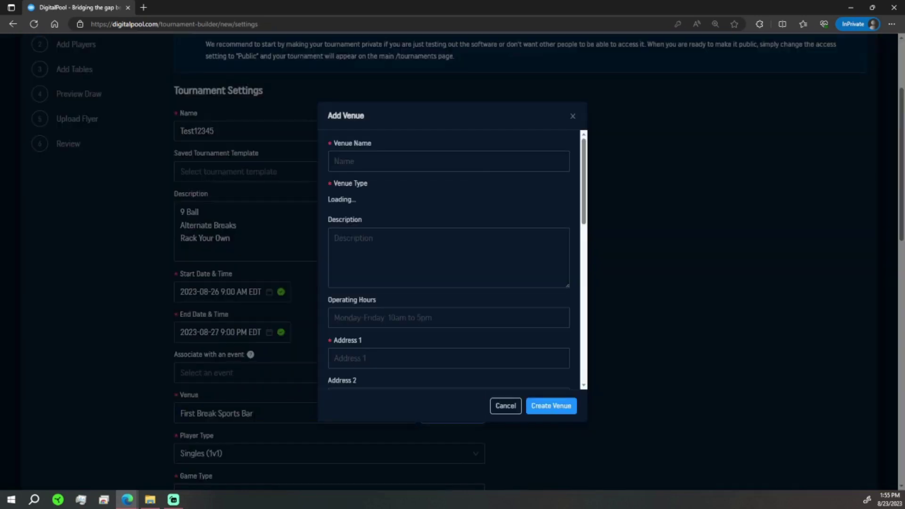
pyautogui.scroll(-2, 449, 344)
pyautogui.scroll(-9, 449, 366)
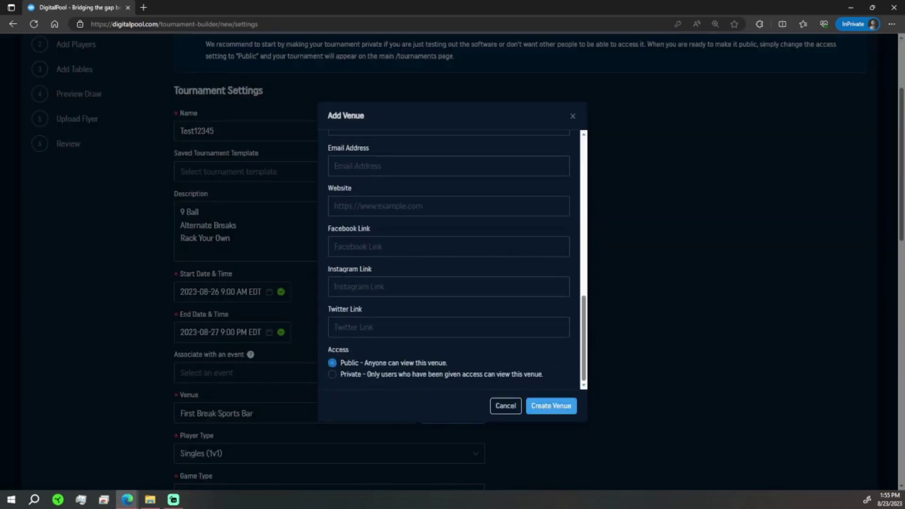
pyautogui.click(505, 405)
# Set the player type to Singles (1v1) and the game type to Nine Ball
pyautogui.scroll(-1, 453, 262)
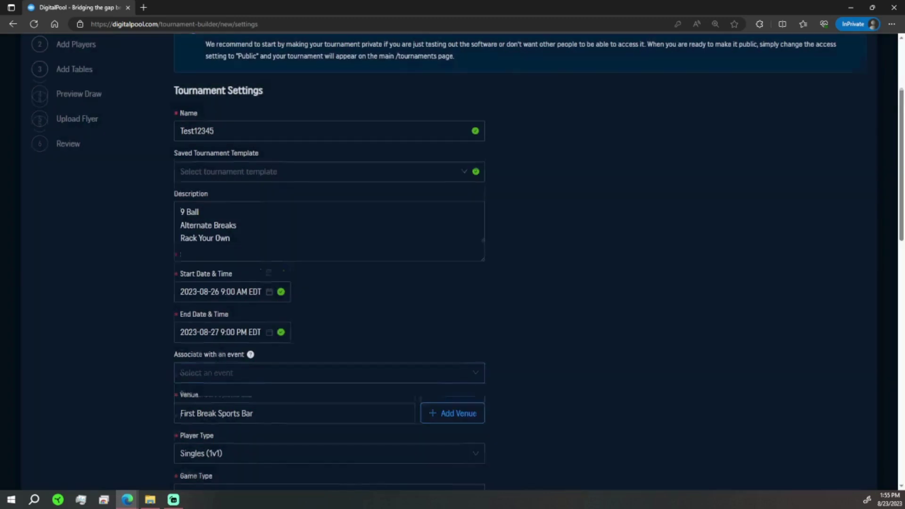
pyautogui.press('Tab')
pyautogui.press('Down')
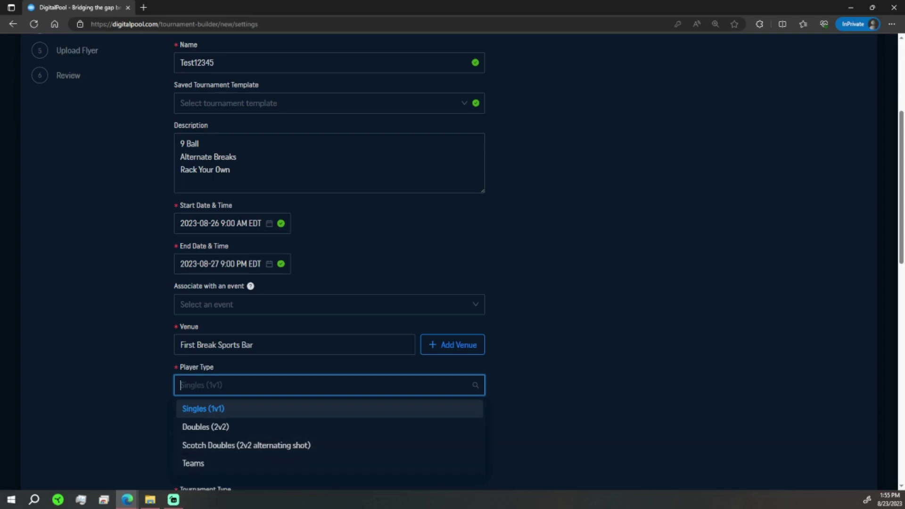
pyautogui.press('Return')
pyautogui.press('Tab')
pyautogui.press('Down')
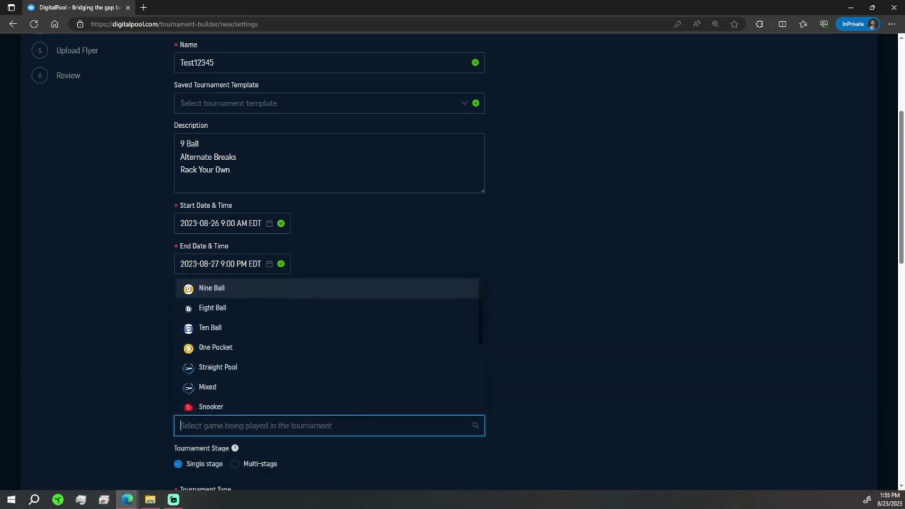
pyautogui.scroll(-2, 245, 381)
pyautogui.scroll(2, 245, 387)
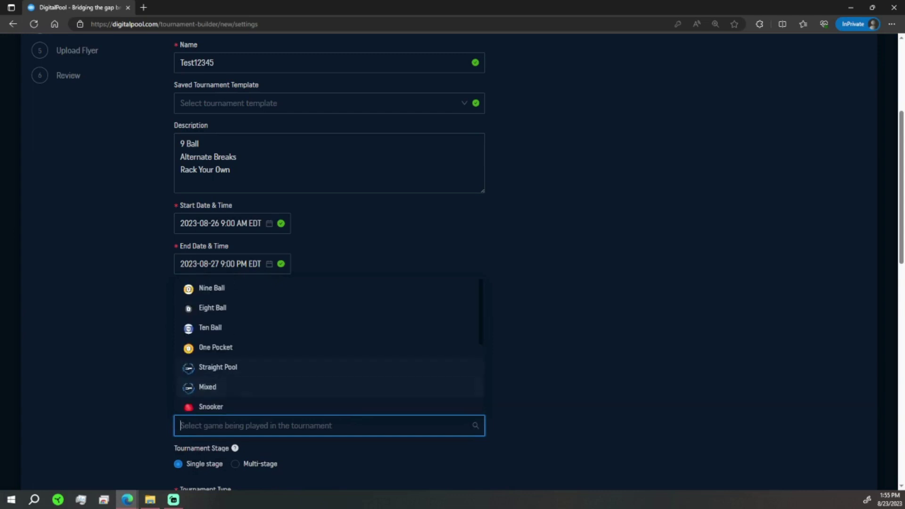
pyautogui.click(245, 288)
# Look through the available tournament types and keep Double Elimination as the tournament type
pyautogui.scroll(-3, 245, 288)
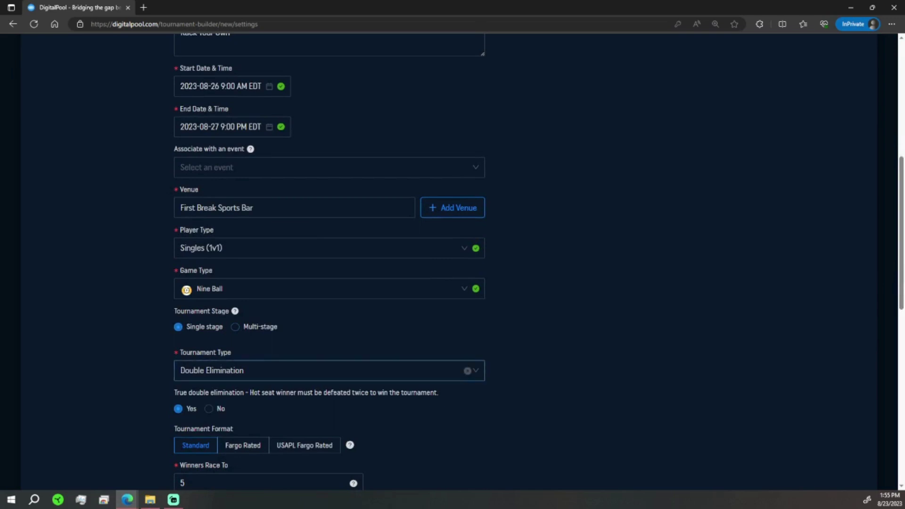
pyautogui.click(245, 370)
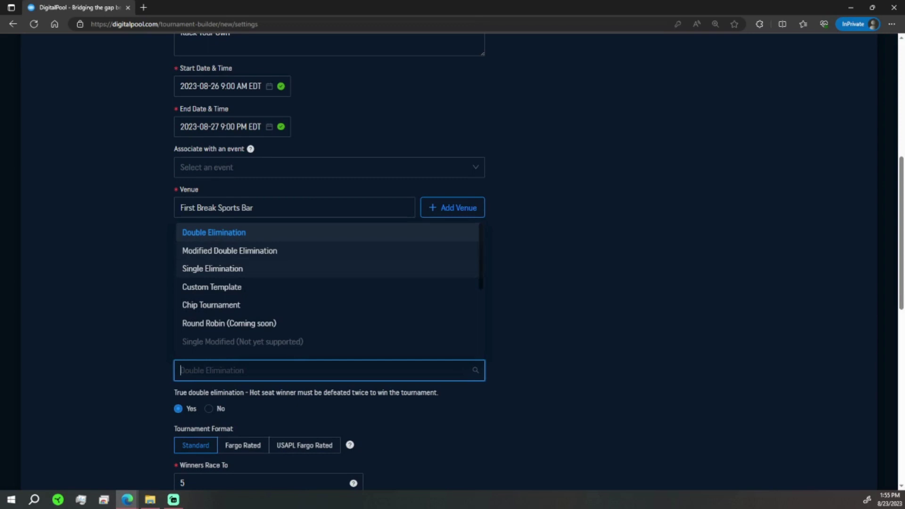
pyautogui.press('Down')
pyautogui.press('Down')
pyautogui.press('Down')
pyautogui.press('Down')
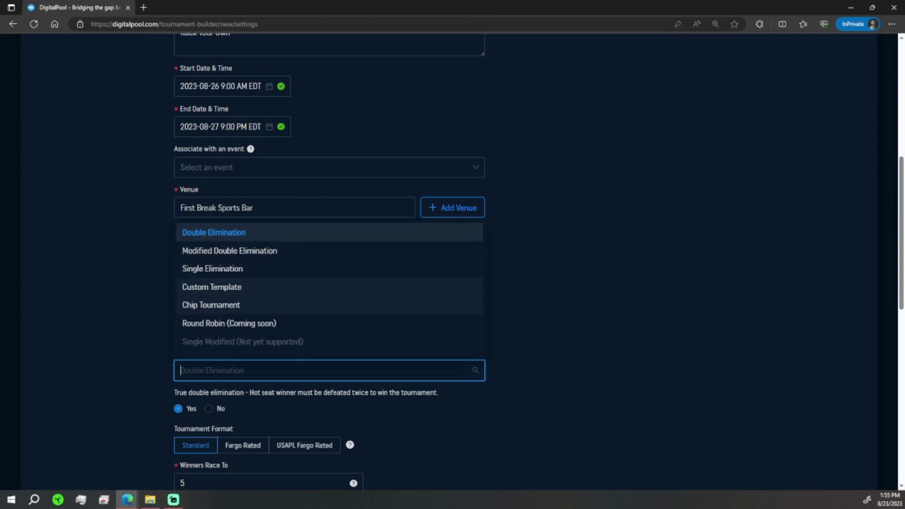
pyautogui.press('Up')
pyautogui.press('Up')
pyautogui.press('Up')
pyautogui.press('Up')
pyautogui.press('Up')
pyautogui.press('Return')
# Preview the Fargo Rated tournament format and switch the format to USAPL Fargo Rated
pyautogui.scroll(-3, 329, 264)
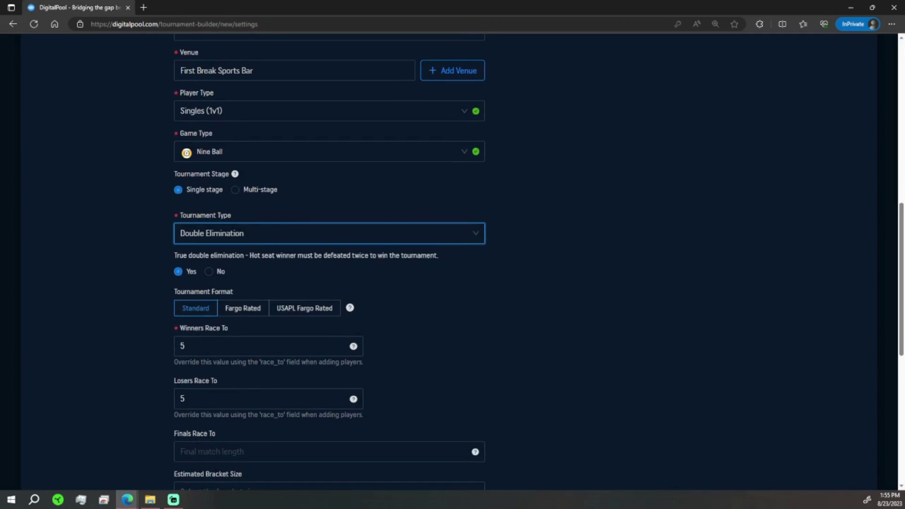
pyautogui.click(243, 308)
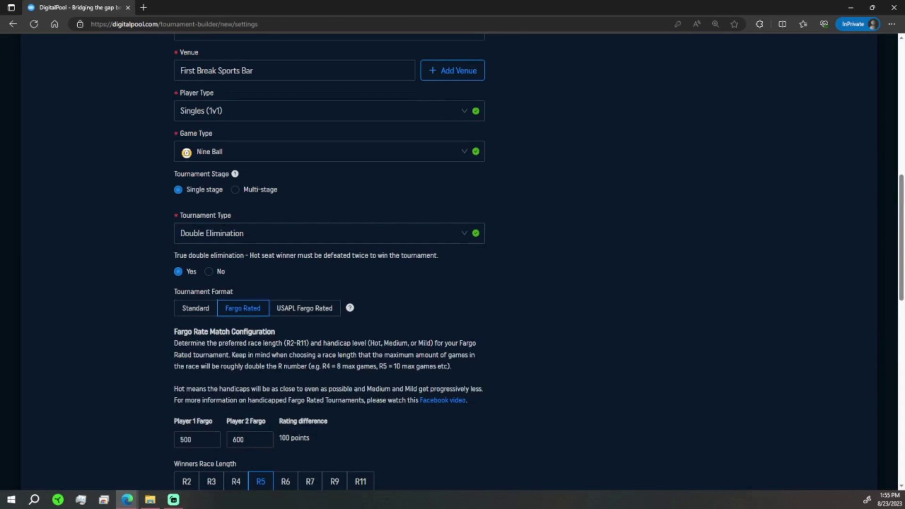
pyautogui.click(305, 308)
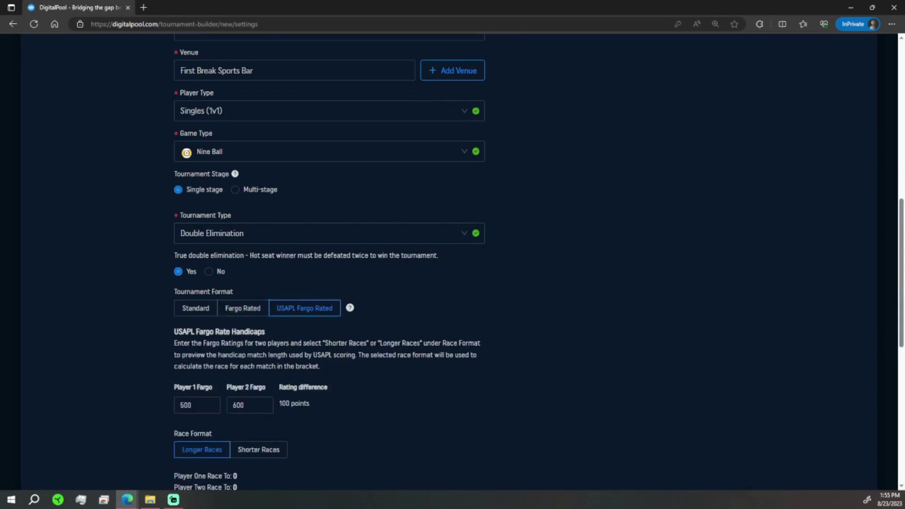
pyautogui.scroll(-2, 330, 260)
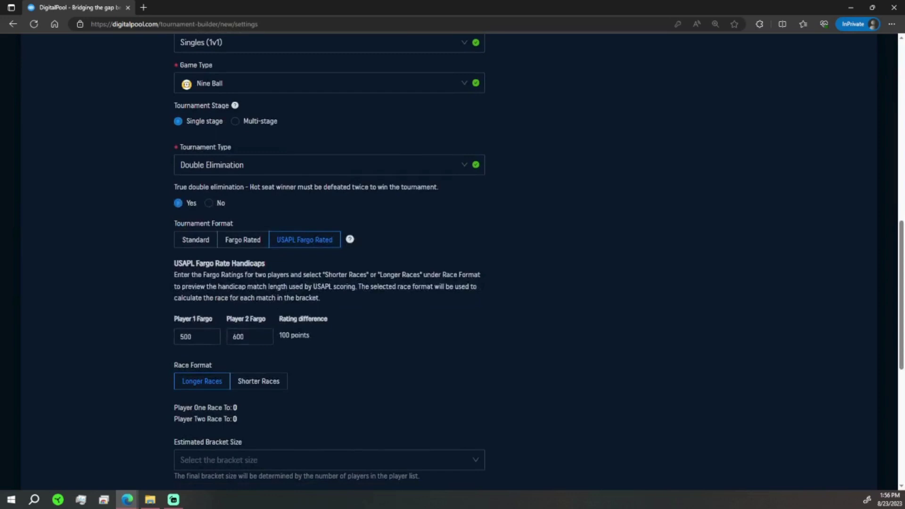
# Switch the tournament format to Standard and set the finals race to 7
pyautogui.click(196, 240)
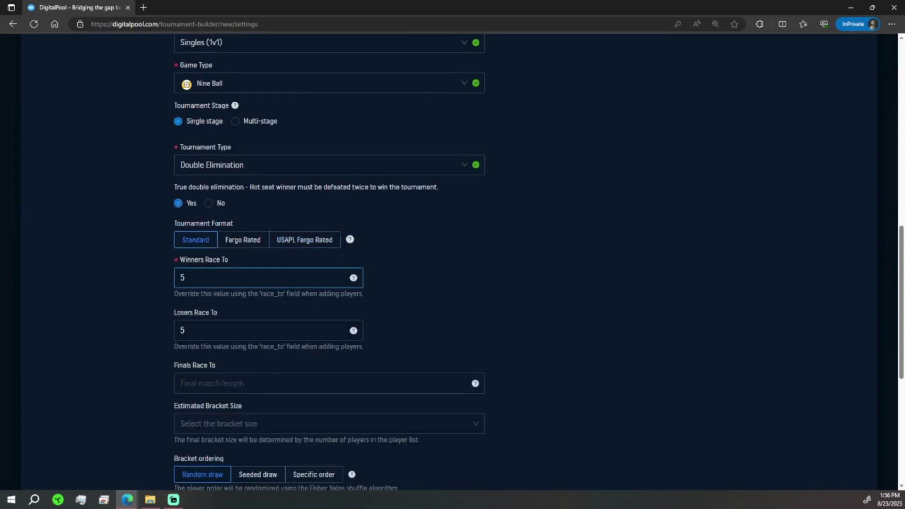
pyautogui.click(181, 383)
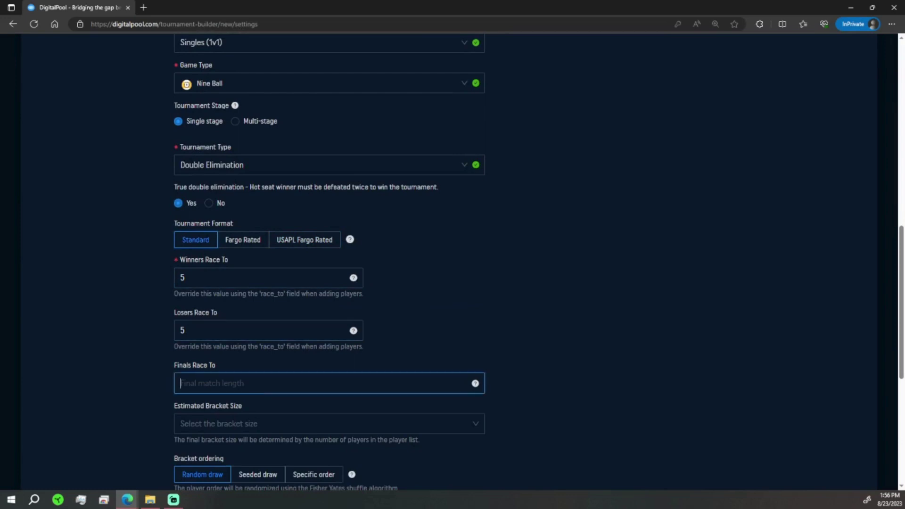
pyautogui.write('7')
# Set the estimated bracket size to 16
pyautogui.click(329, 423)
pyautogui.click(186, 342)
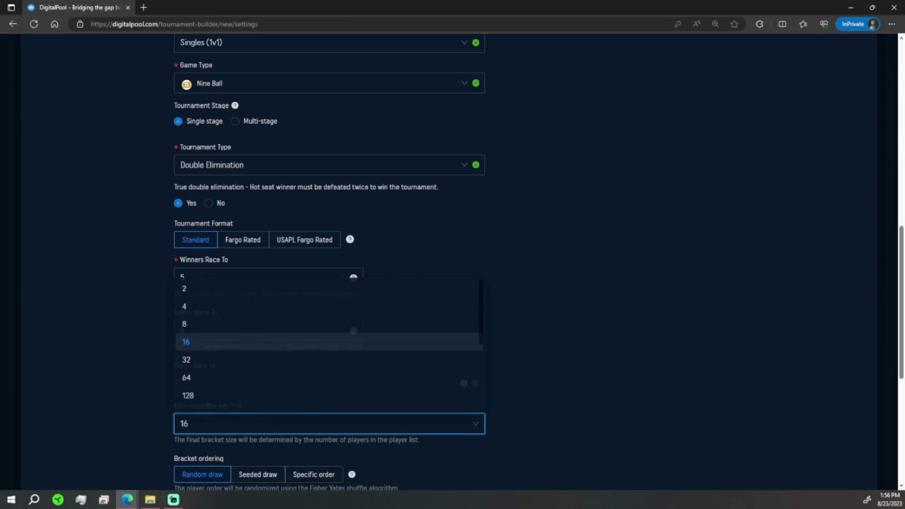
pyautogui.press('Return')
# Preview the Seeded draw and Specific order bracket orderings and keep Random draw as the ordering
pyautogui.scroll(-3, 329, 264)
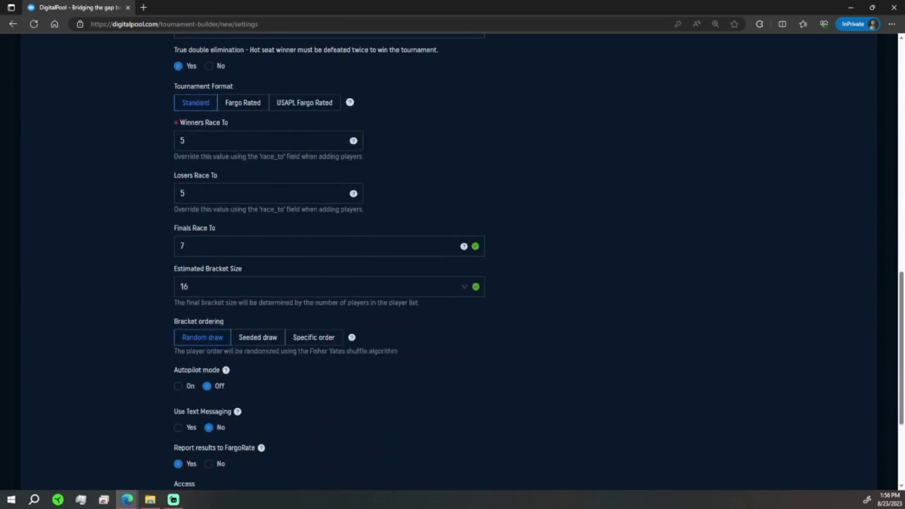
pyautogui.click(257, 338)
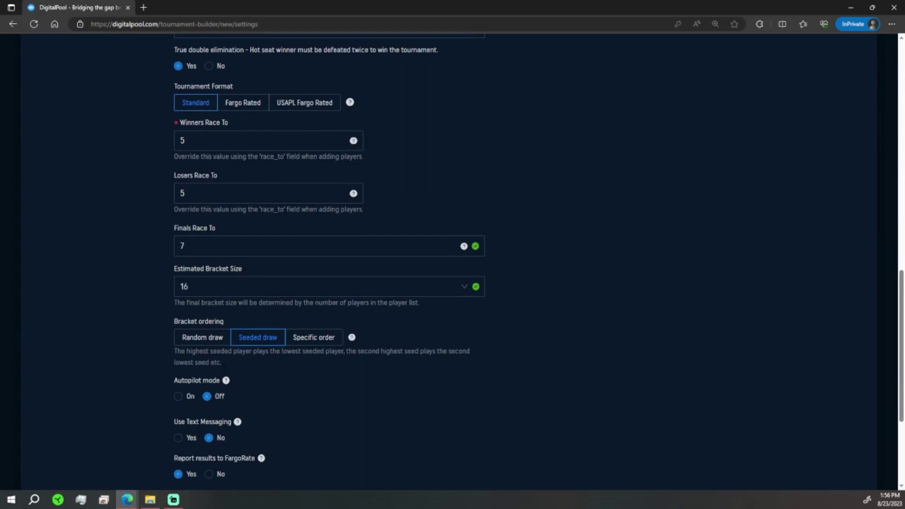
pyautogui.click(313, 338)
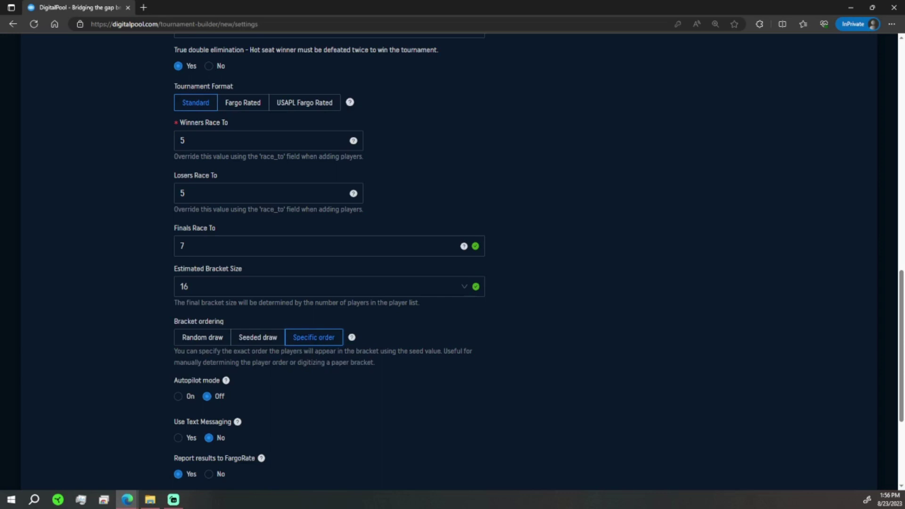
pyautogui.click(202, 338)
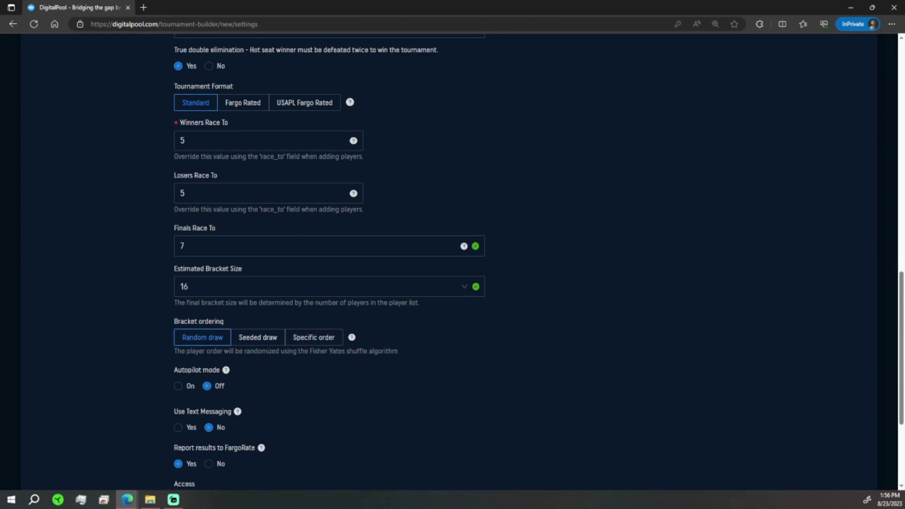
# Turn off reporting results to FargoRate and save the tournament settings to continue to the players step
pyautogui.scroll(-2, 453, 260)
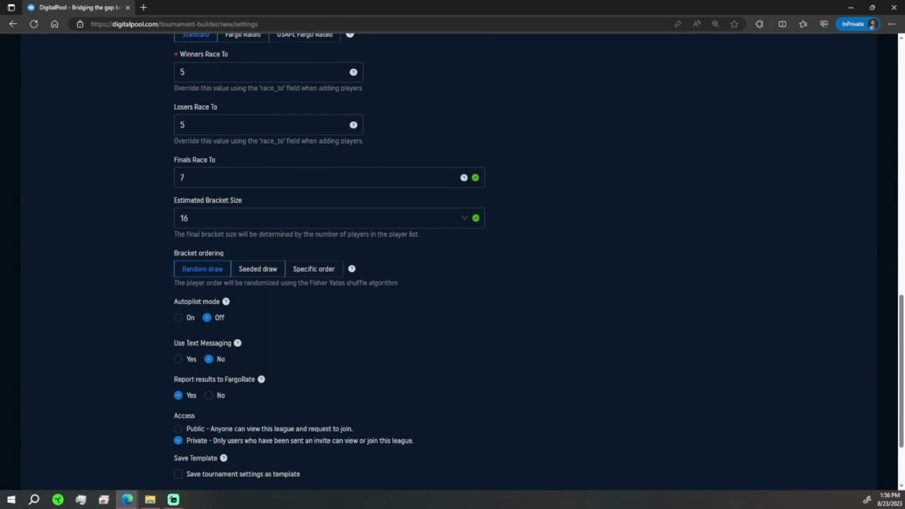
pyautogui.click(208, 395)
pyautogui.scroll(-2, 453, 262)
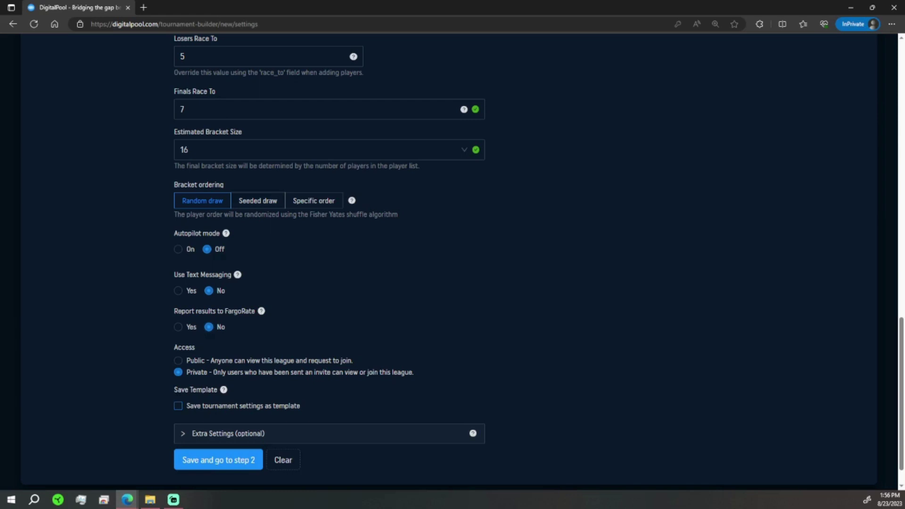
pyautogui.click(218, 460)
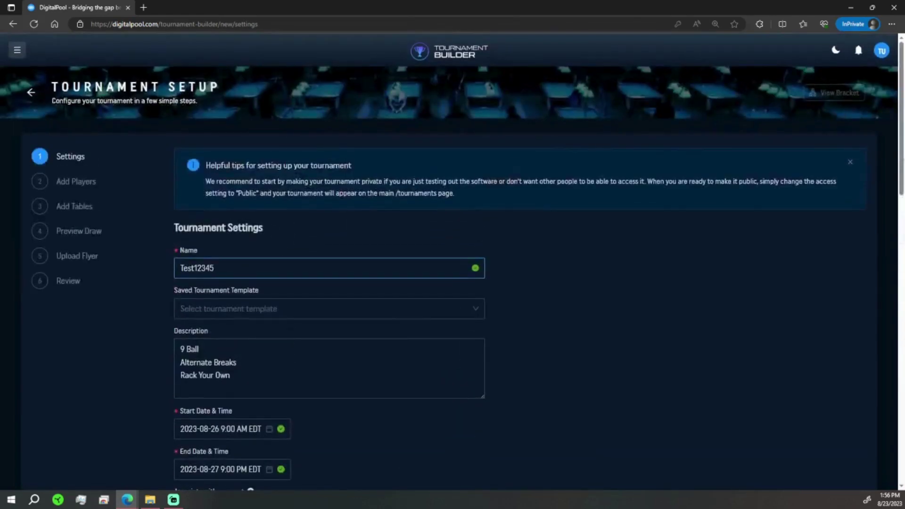
pyautogui.write('6')
pyautogui.scroll(-18, 452, 262)
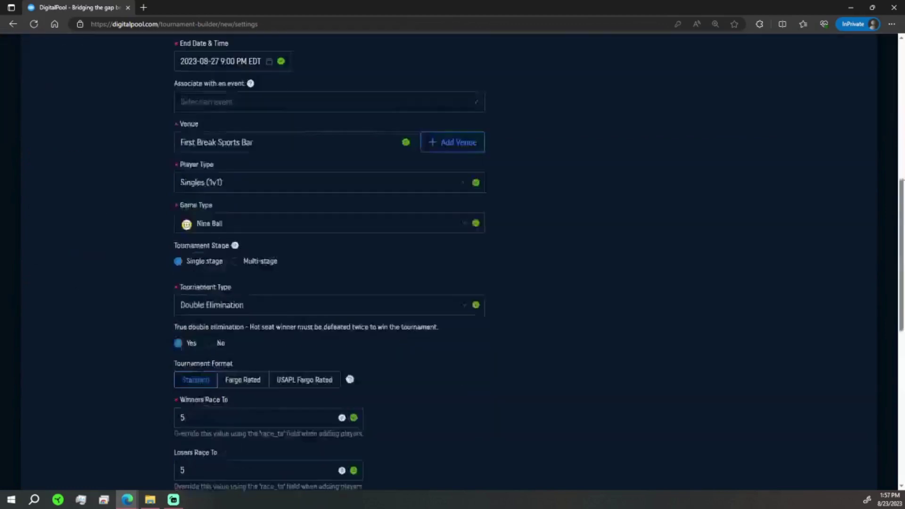
pyautogui.click(257, 427)
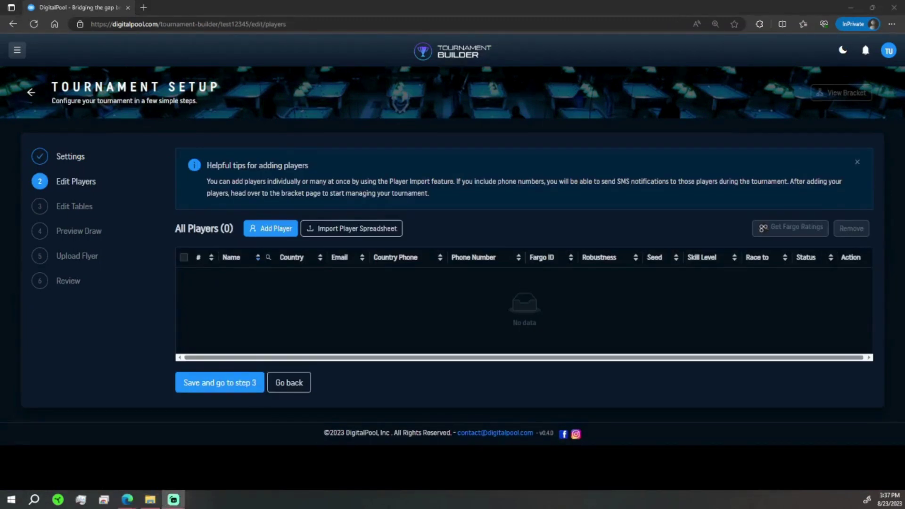
# Add Joshua Filler to the tournament's players using the matching existing player profile
pyautogui.click(270, 228)
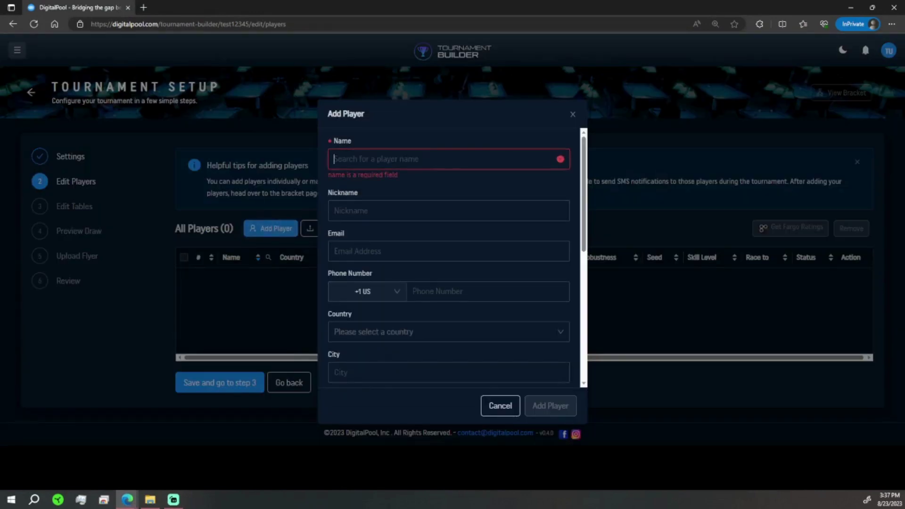
pyautogui.write('Joshua')
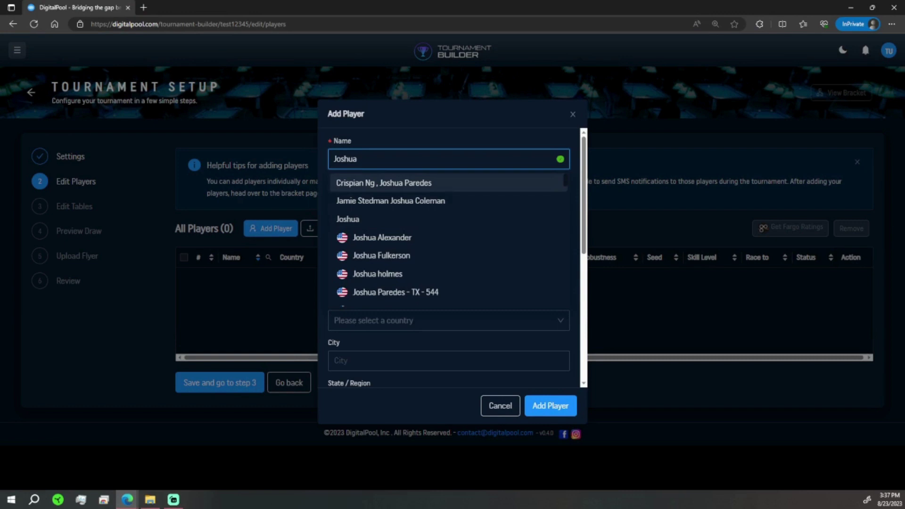
pyautogui.write(' f')
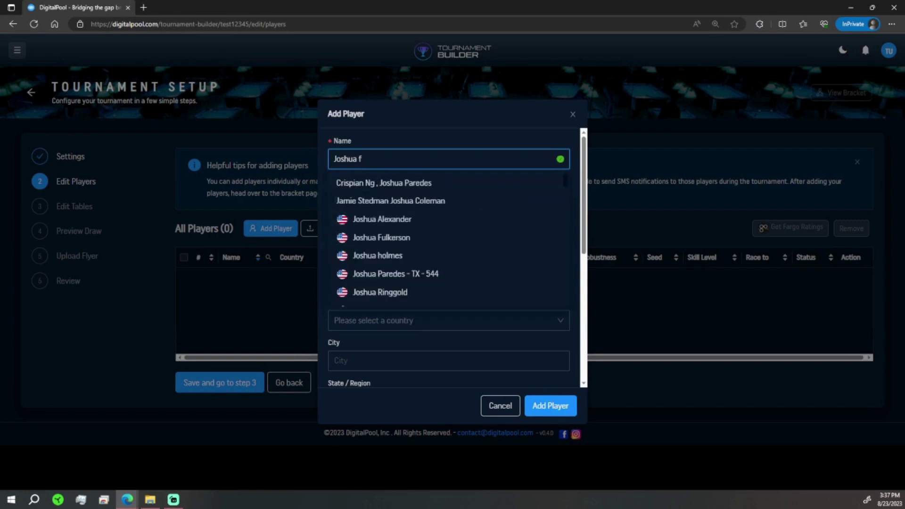
pyautogui.write('iller')
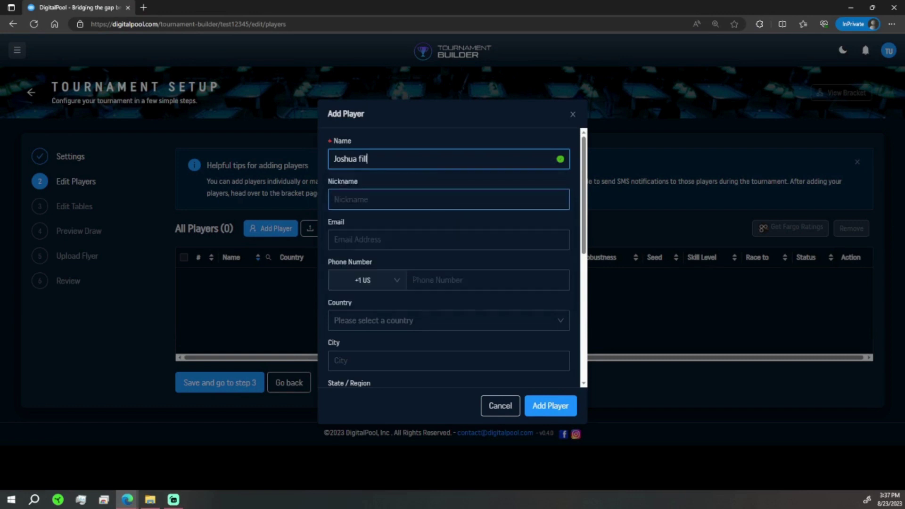
pyautogui.press('Down')
pyautogui.press('Return')
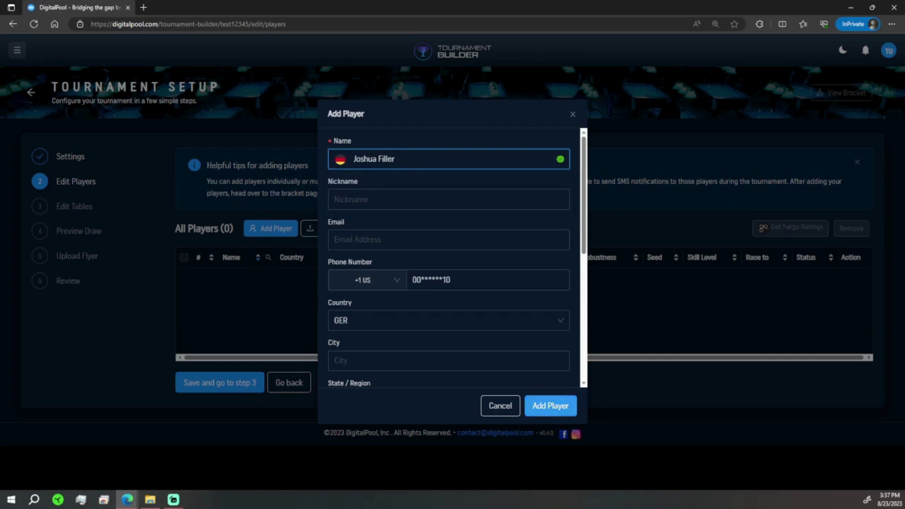
pyautogui.click(550, 406)
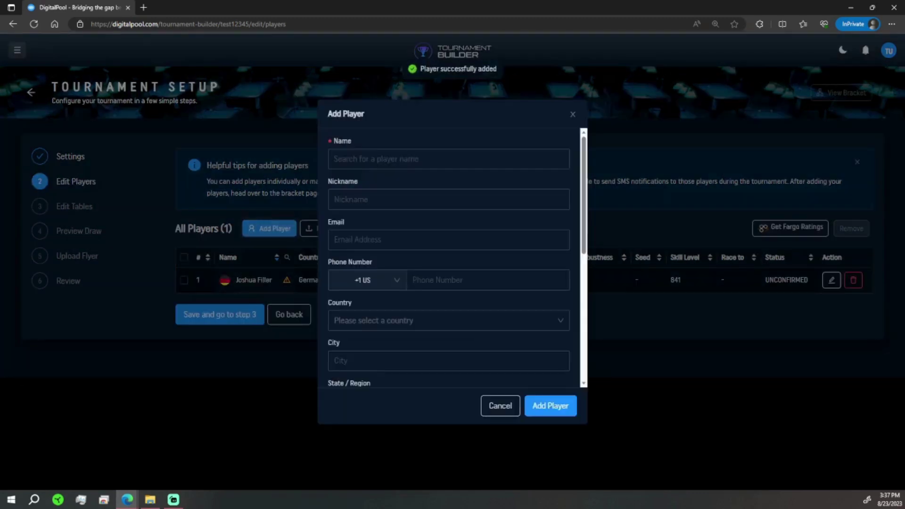
# Add Shane Van Boening to the tournament's players using the matching existing player profile
pyautogui.write('Shane ')
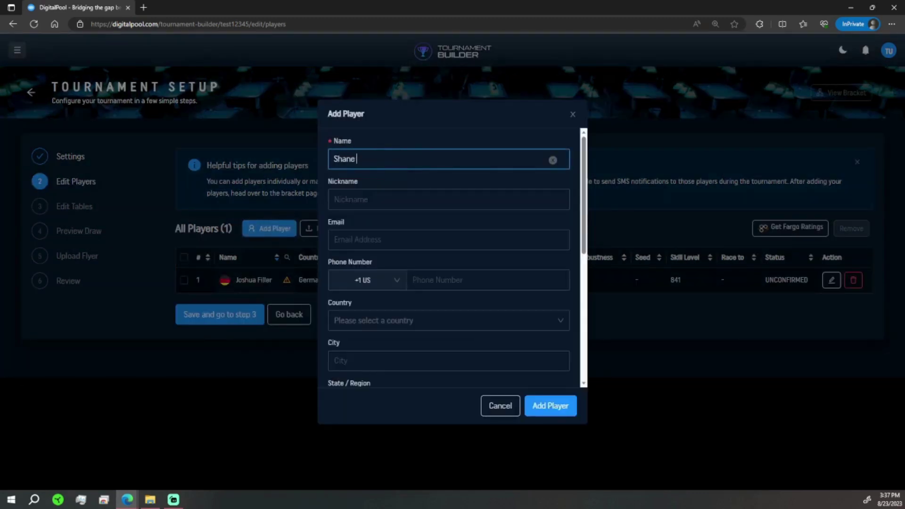
pyautogui.write('V')
pyautogui.click(421, 183)
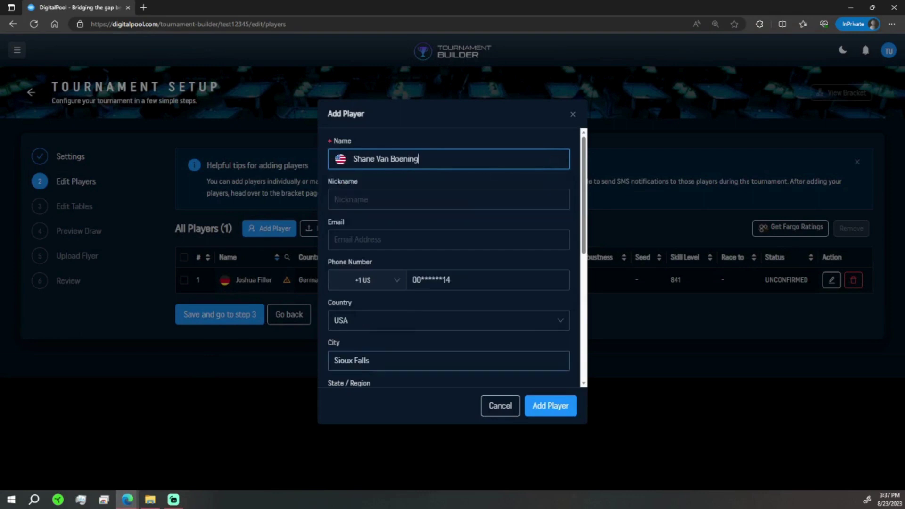
pyautogui.click(550, 406)
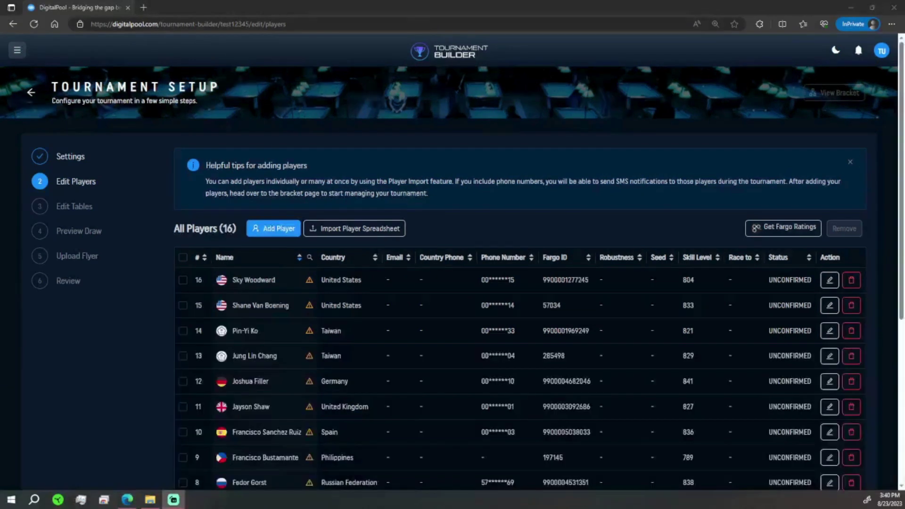
# Review the player list, examine Sky Woodward's editable details including the seed field, and close the form
pyautogui.scroll(-6, 471, 306)
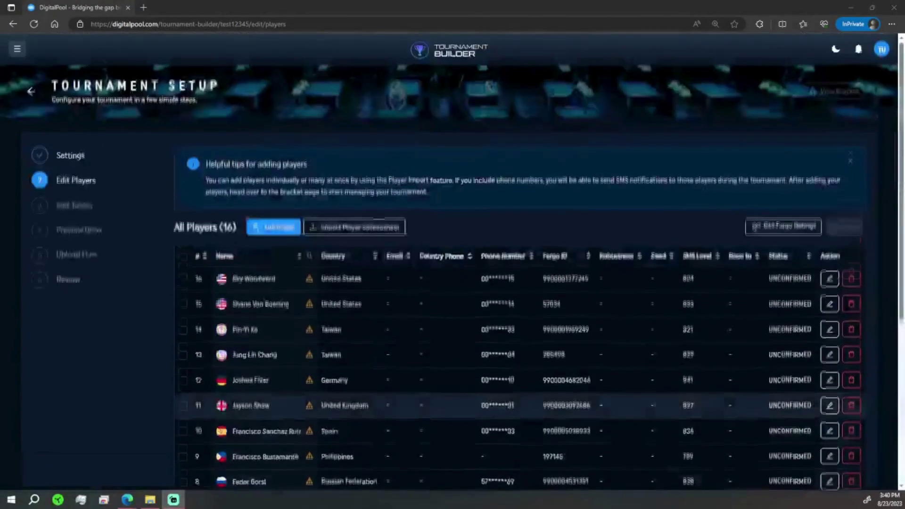
pyautogui.scroll(-6, 472, 283)
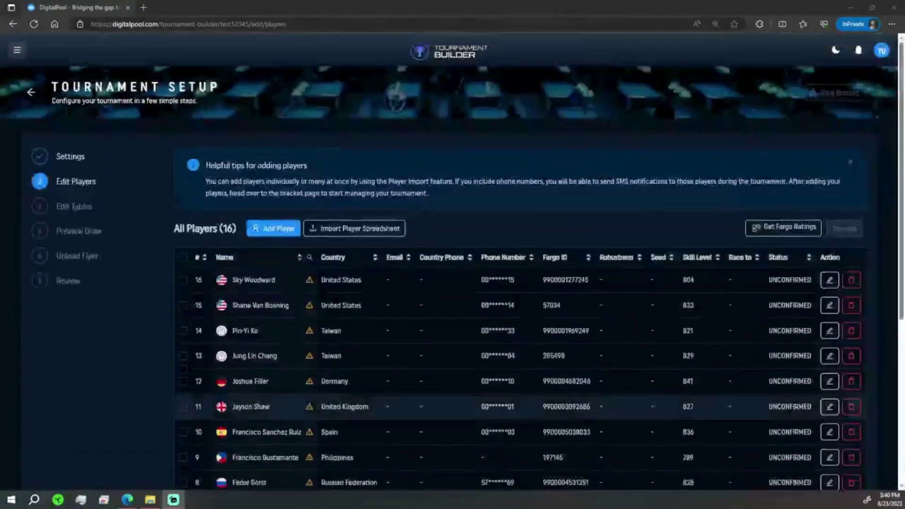
pyautogui.scroll(-4, 472, 264)
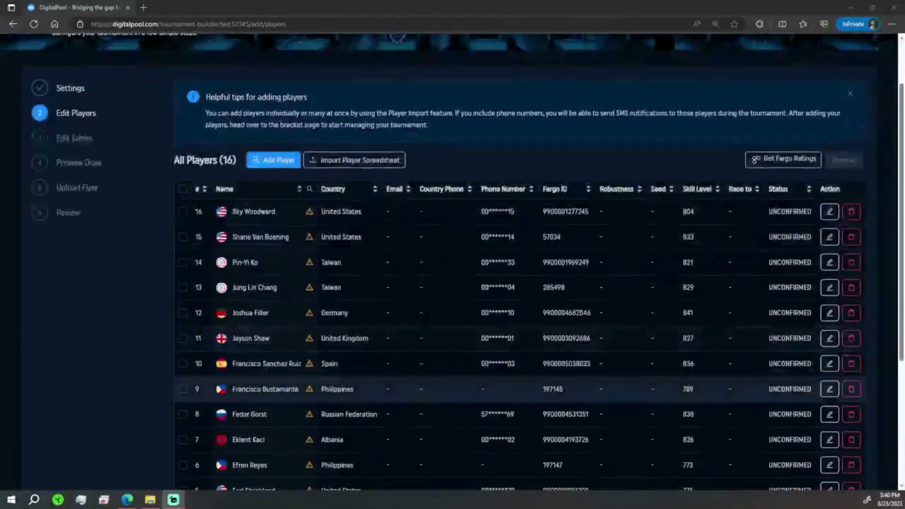
pyautogui.scroll(2, 519, 264)
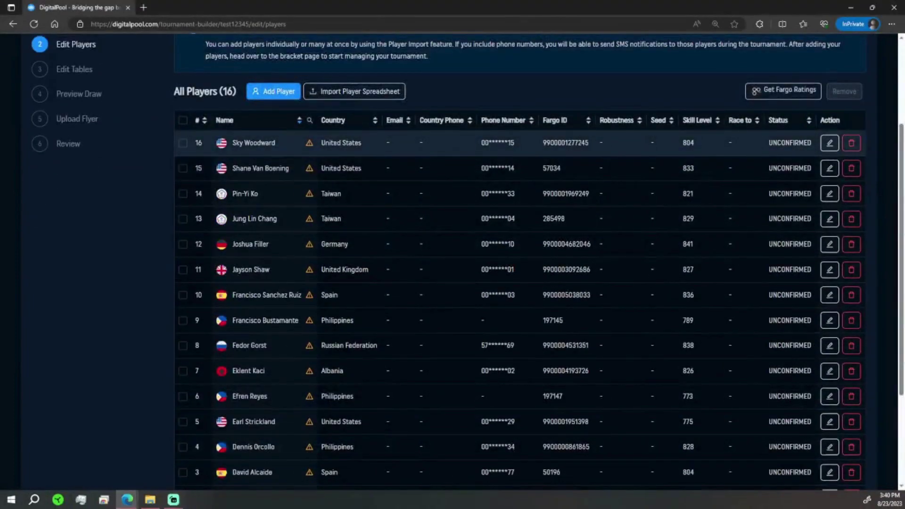
pyautogui.click(830, 143)
pyautogui.scroll(-3, 449, 283)
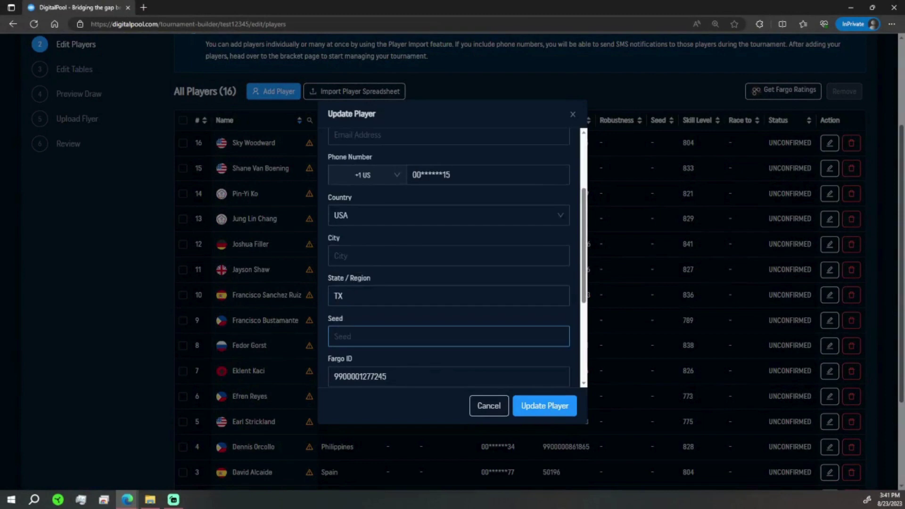
pyautogui.write('1')
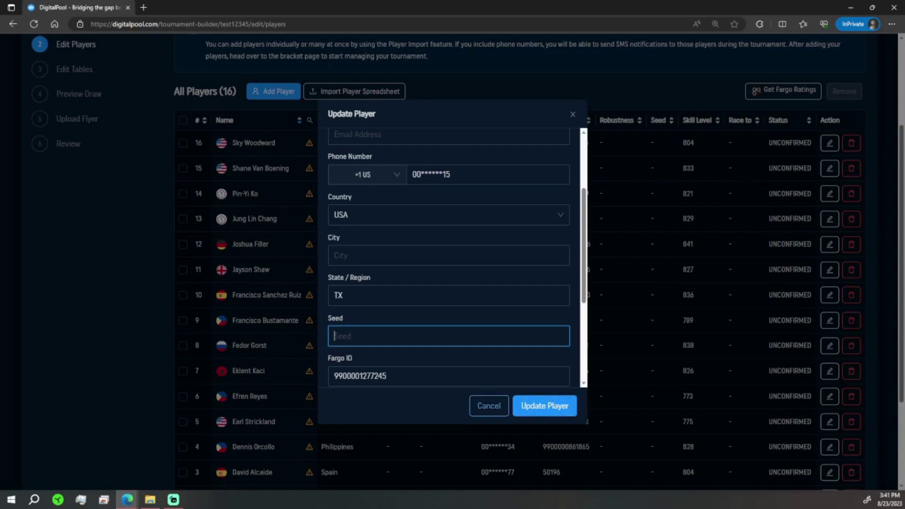
pyautogui.click(544, 405)
# Continue to the tables step and import the venue tables of First Break Sports Bar in Sterling, Virginia
pyautogui.scroll(-3, 472, 330)
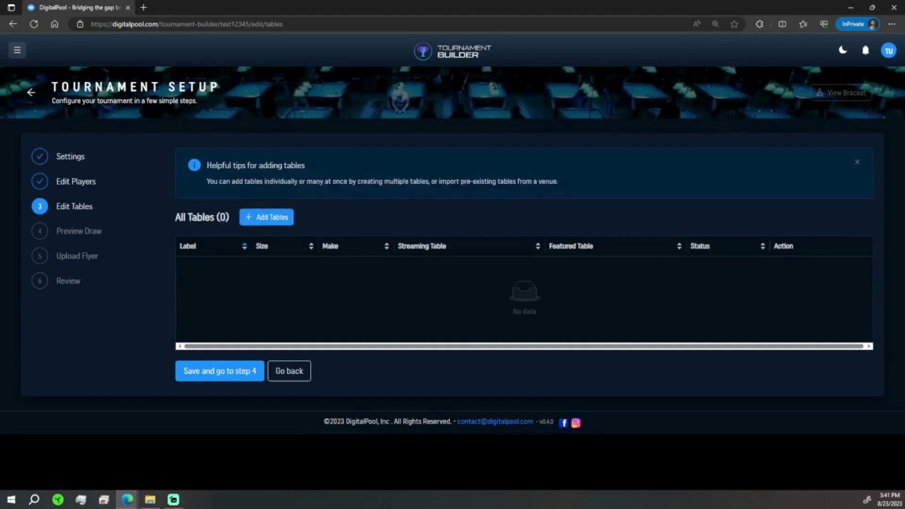
pyautogui.click(267, 217)
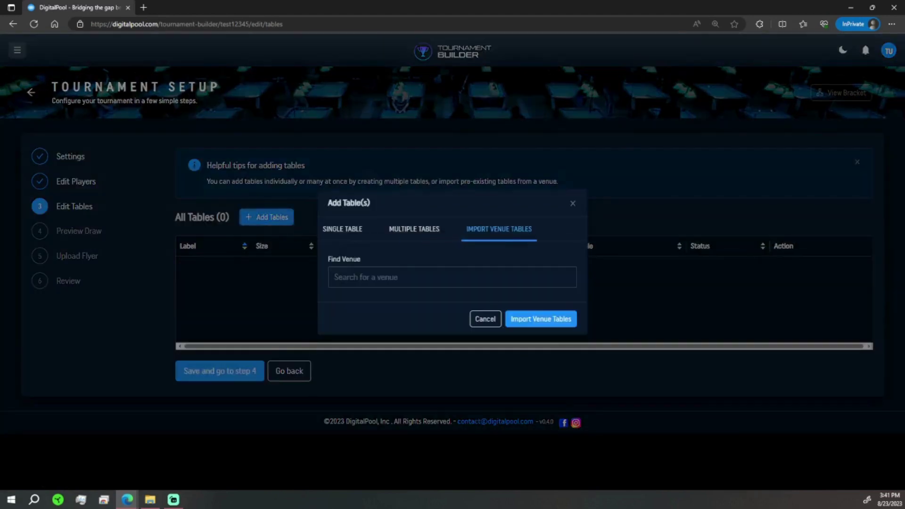
pyautogui.click(334, 278)
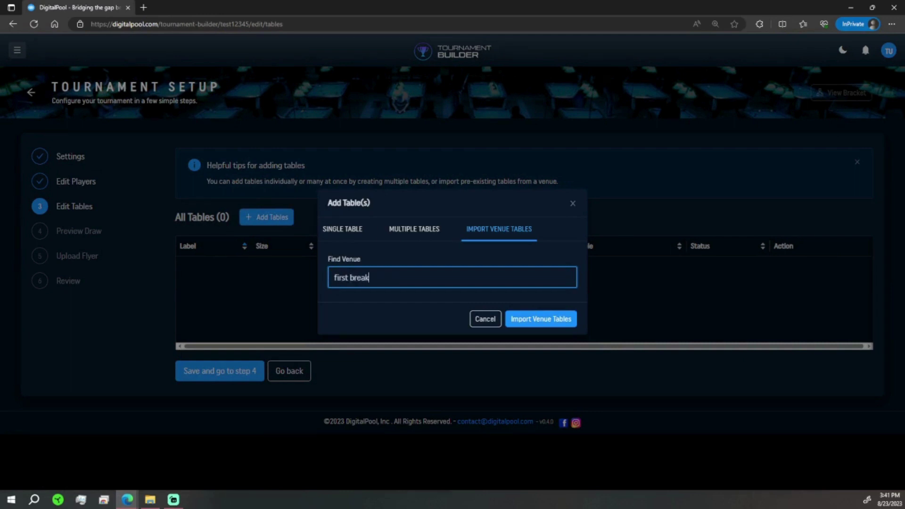
pyautogui.click(420, 337)
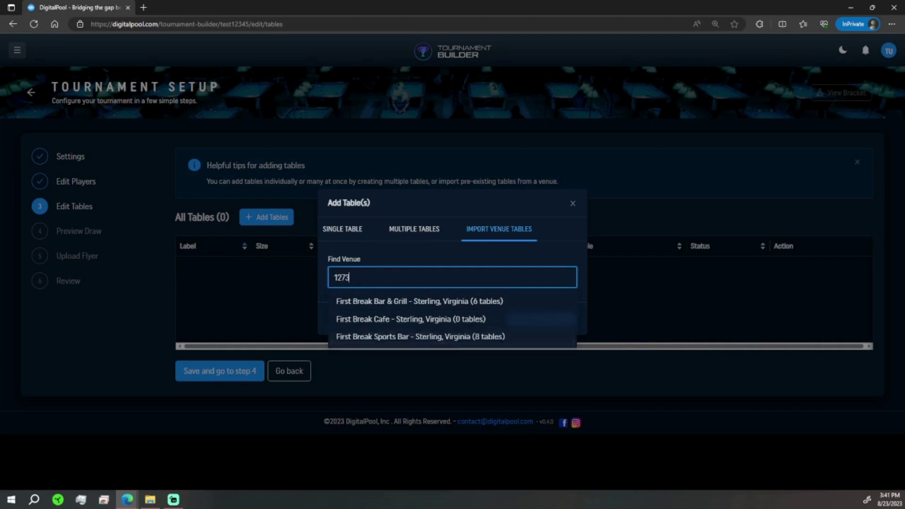
pyautogui.click(541, 319)
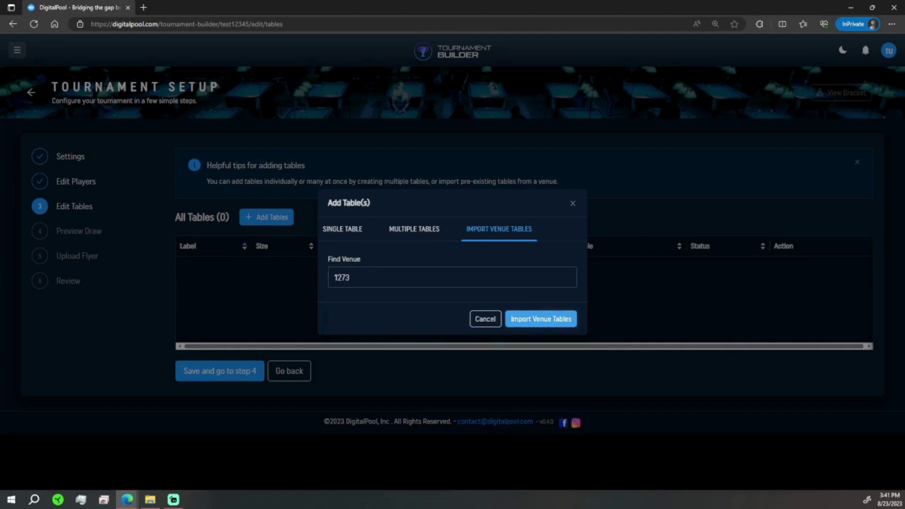
pyautogui.press('Return')
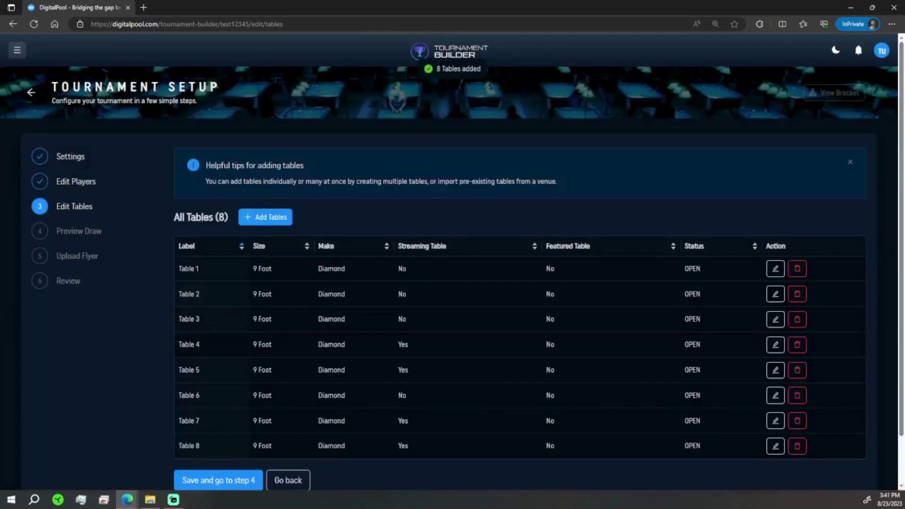
# Examine the forms for adding a single table and multiple tables, and close them without adding any
pyautogui.click(265, 217)
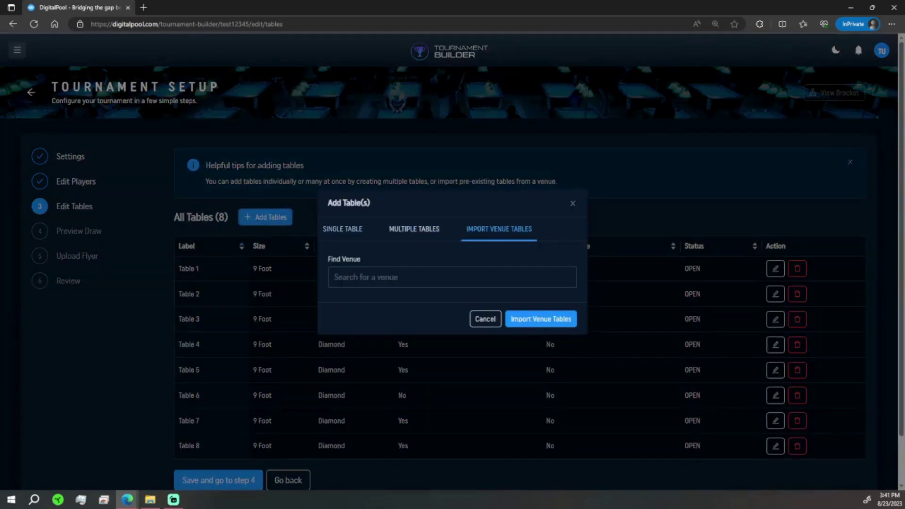
pyautogui.click(343, 229)
pyautogui.click(414, 136)
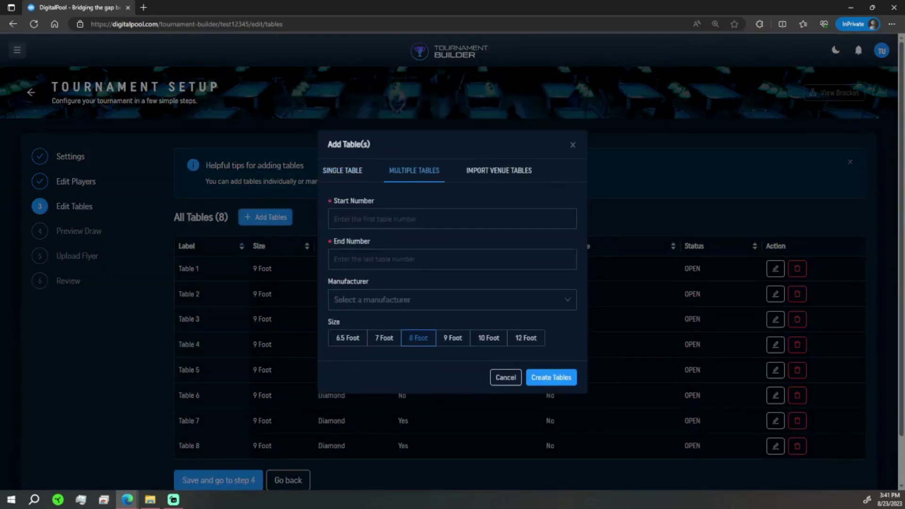
pyautogui.press('Escape')
# Save the tables, continue to the draw preview and generate the tournament's random draw
pyautogui.scroll(-2, 453, 283)
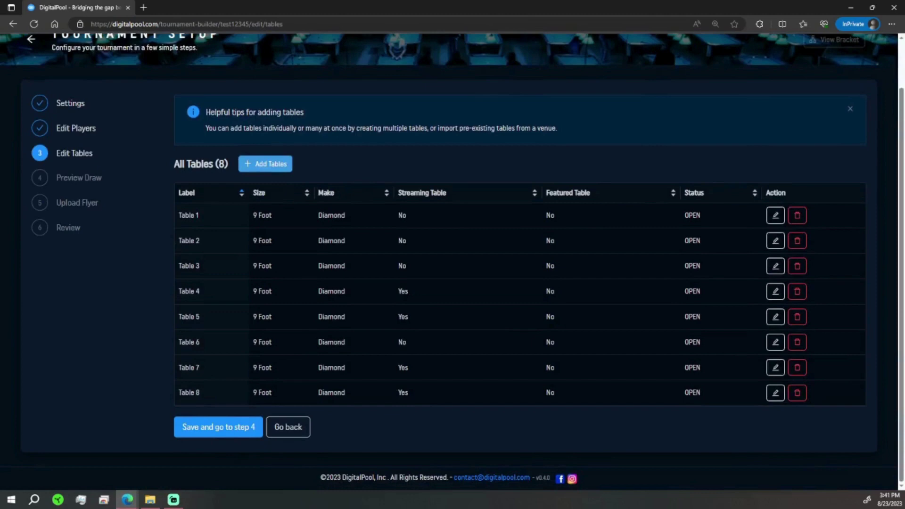
pyautogui.click(218, 427)
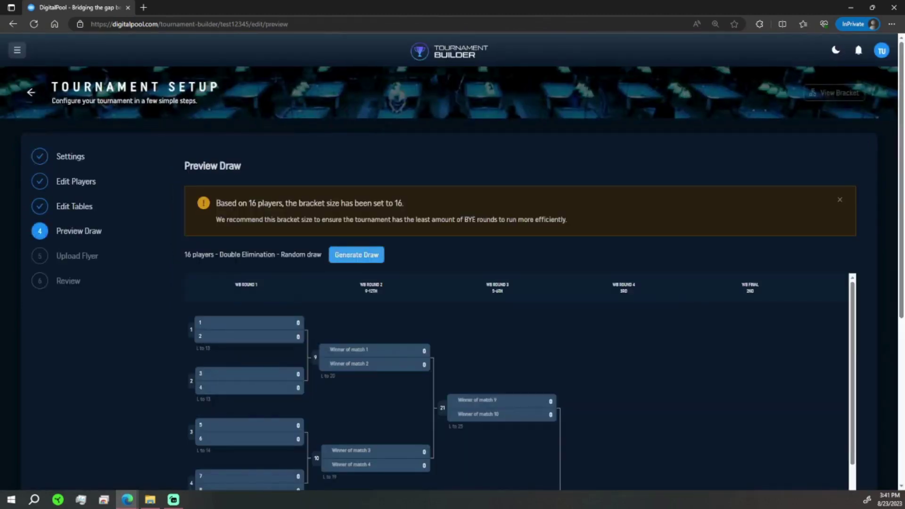
pyautogui.click(356, 255)
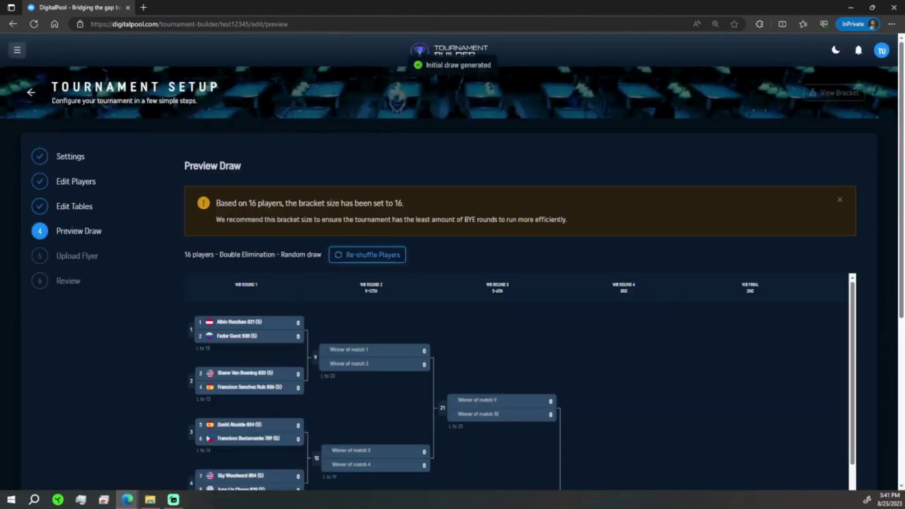
# Re-shuffle the players in the draw three times, check the pairings and create the tournament bracket
pyautogui.scroll(-4, 440, 257)
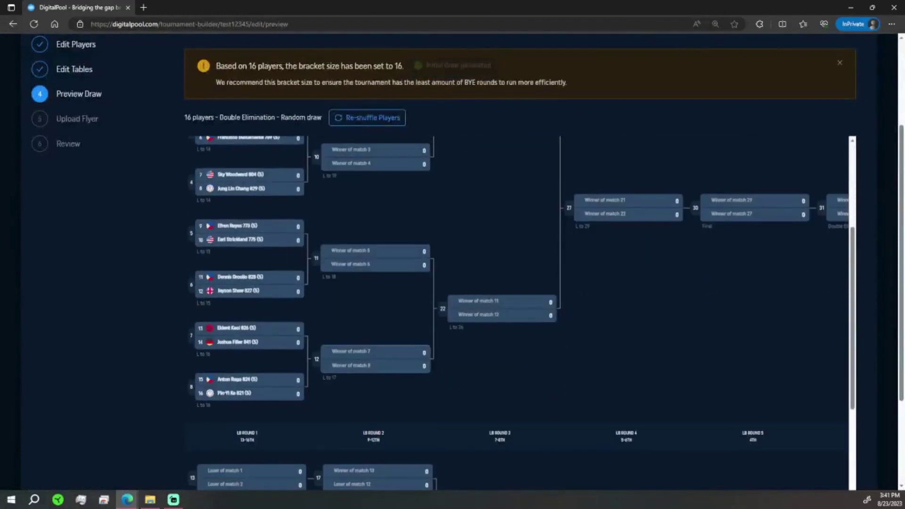
pyautogui.click(368, 117)
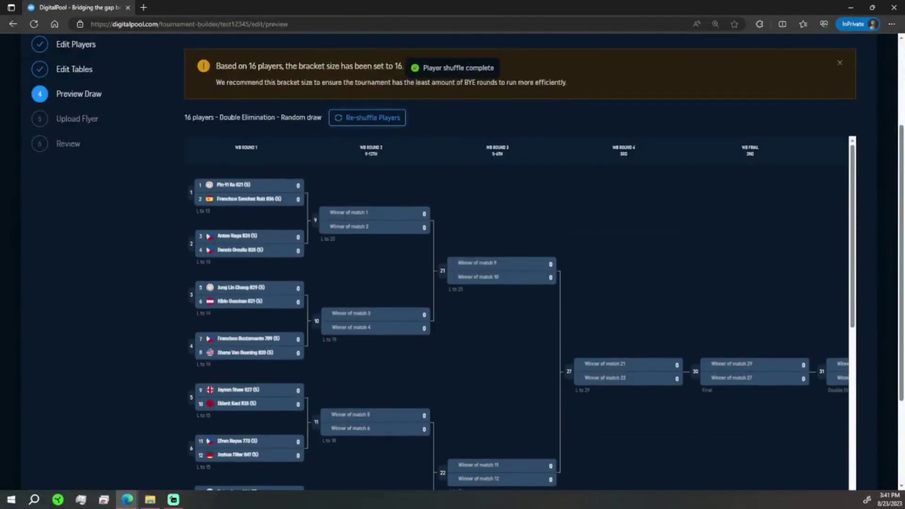
pyautogui.click(367, 117)
pyautogui.click(367, 117)
pyautogui.scroll(-5, 516, 313)
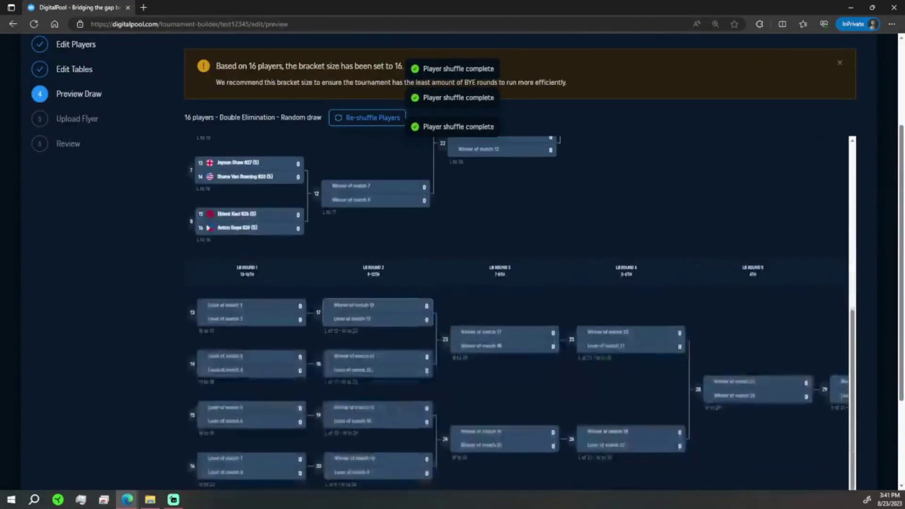
pyautogui.scroll(2, 517, 313)
pyautogui.scroll(-3, 516, 313)
pyautogui.scroll(-3, 453, 283)
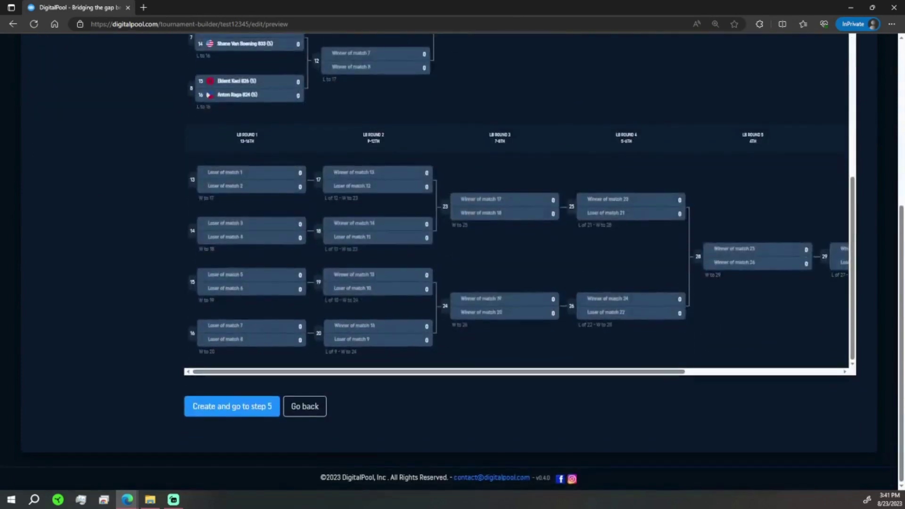
pyautogui.click(231, 407)
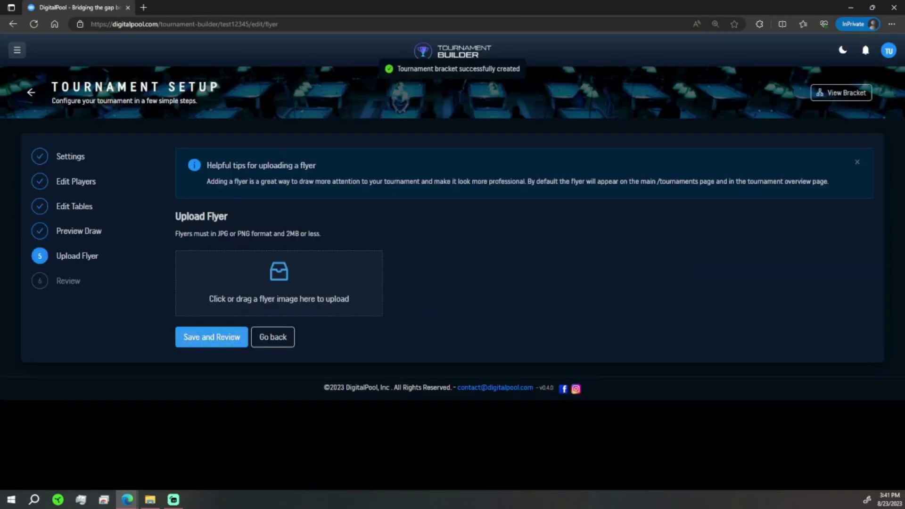
# Skip the flyer upload, review the tournament's settings and time projections, and proceed to the bracket
pyautogui.click(212, 337)
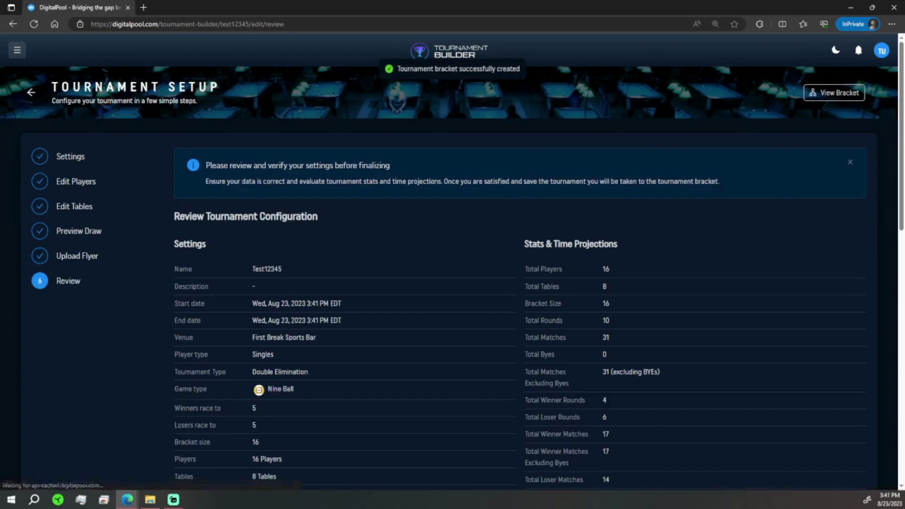
pyautogui.scroll(-12, 453, 264)
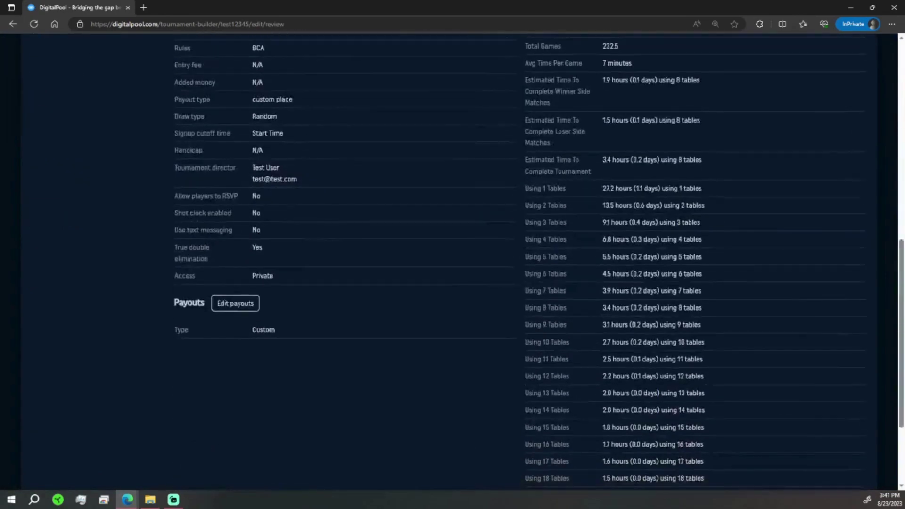
pyautogui.scroll(-3, 453, 265)
pyautogui.scroll(10, 453, 264)
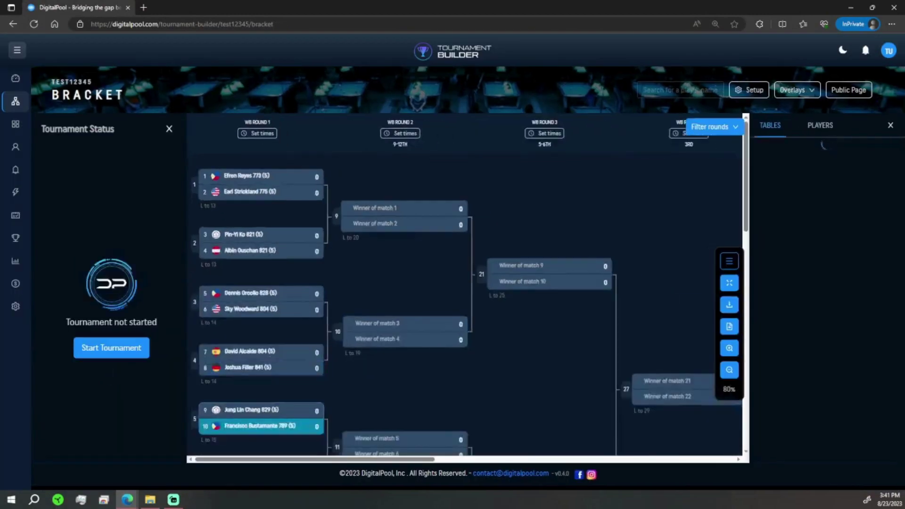
# Look over the bracket, then start the tournament and its clock
pyautogui.scroll(-5, 467, 286)
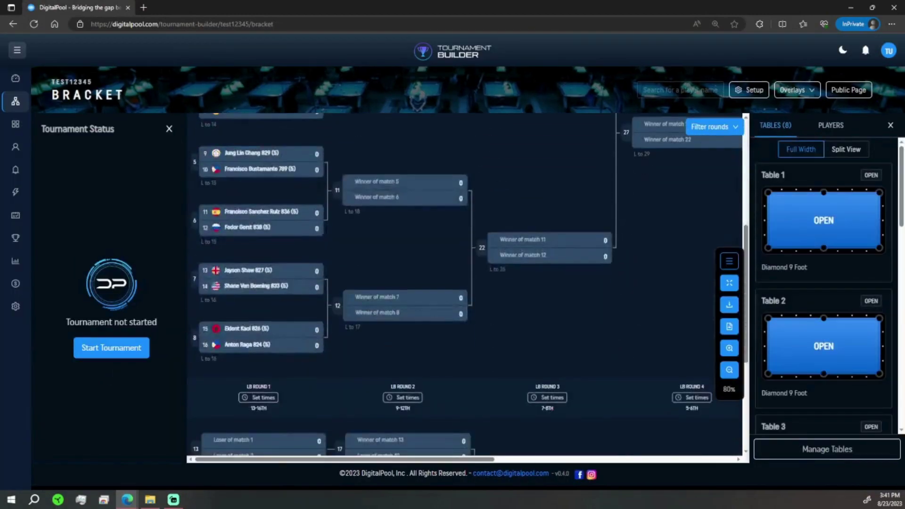
pyautogui.click(112, 348)
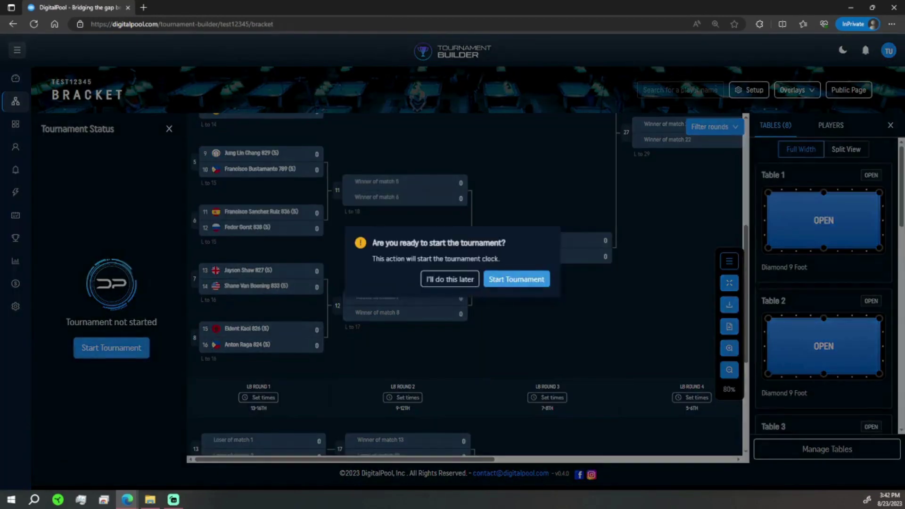
pyautogui.click(516, 280)
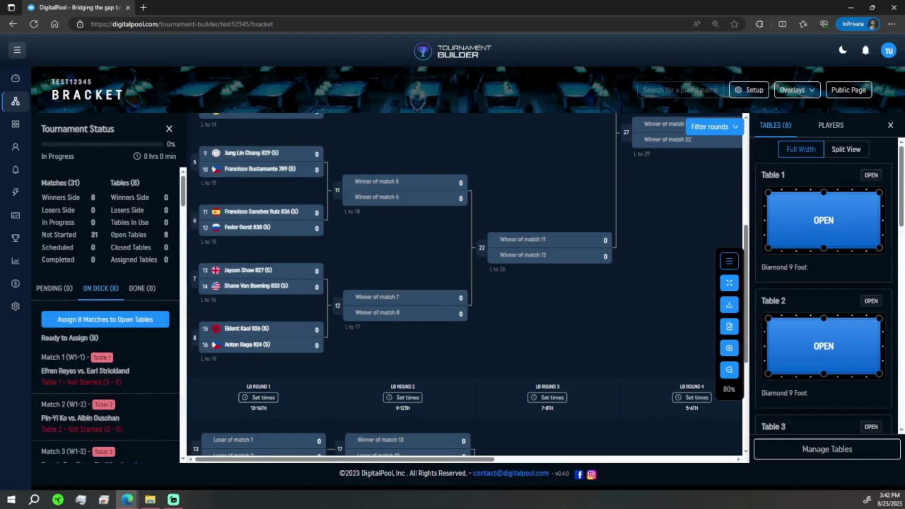
pyautogui.scroll(5, 404, 216)
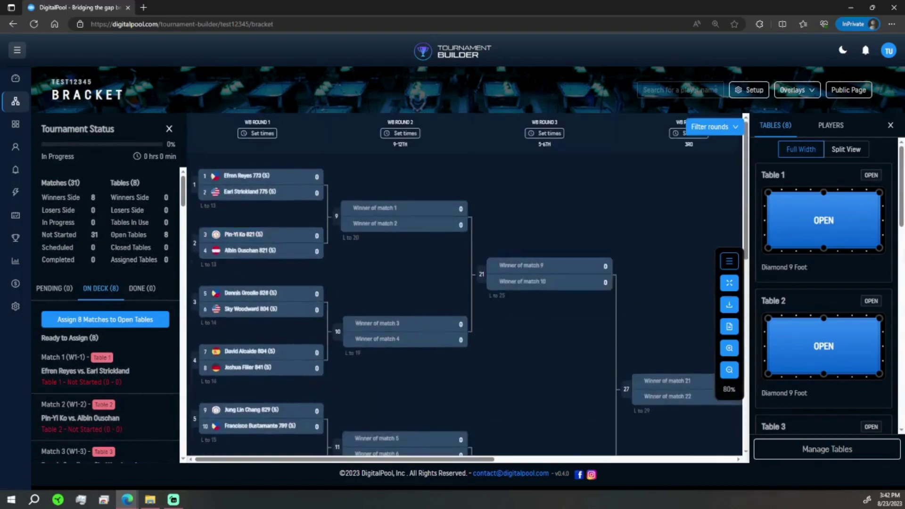